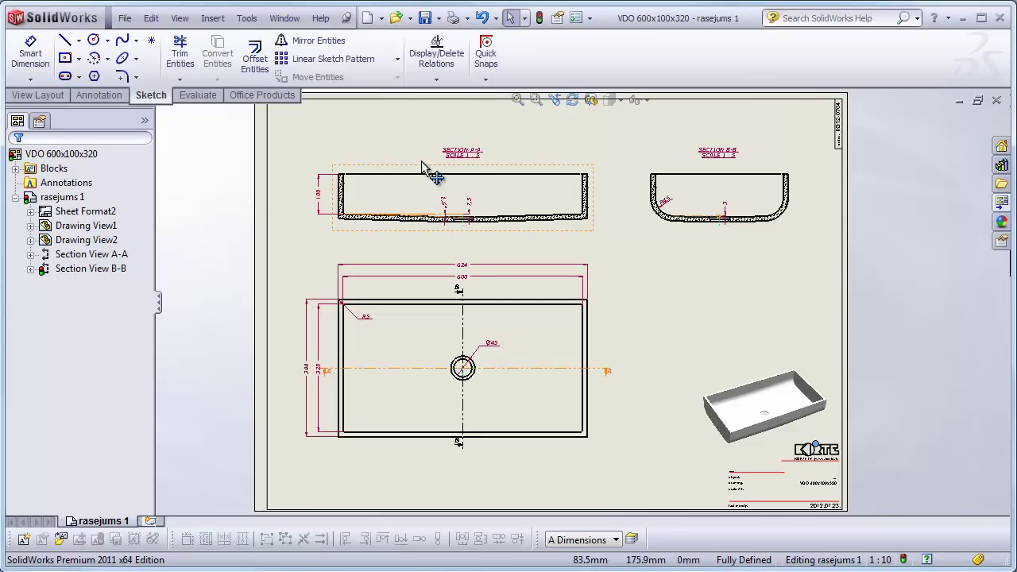
Zoom around Section A-A, Section B-B and the dimensioned plan view to check the drawing.
scroll(425, 168, up, 2)
scroll(461, 202, down, 4)
scroll(569, 316, down, 1)
scroll(533, 291, up, 1)
scroll(371, 266, up, 3)
scroll(641, 317, down, 5)
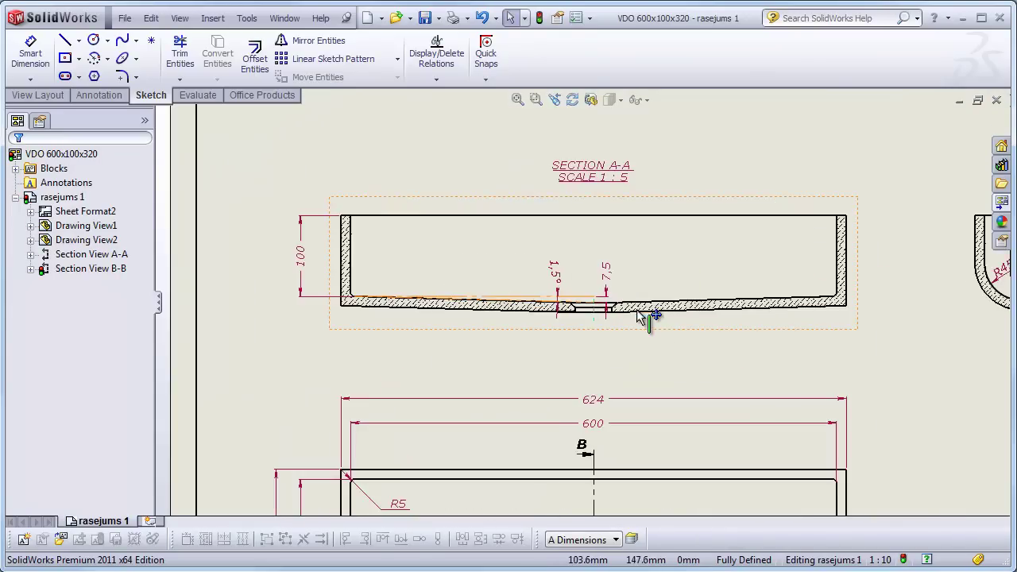
scroll(641, 314, down, 2)
scroll(642, 309, up, 1)
scroll(643, 309, up, 1)
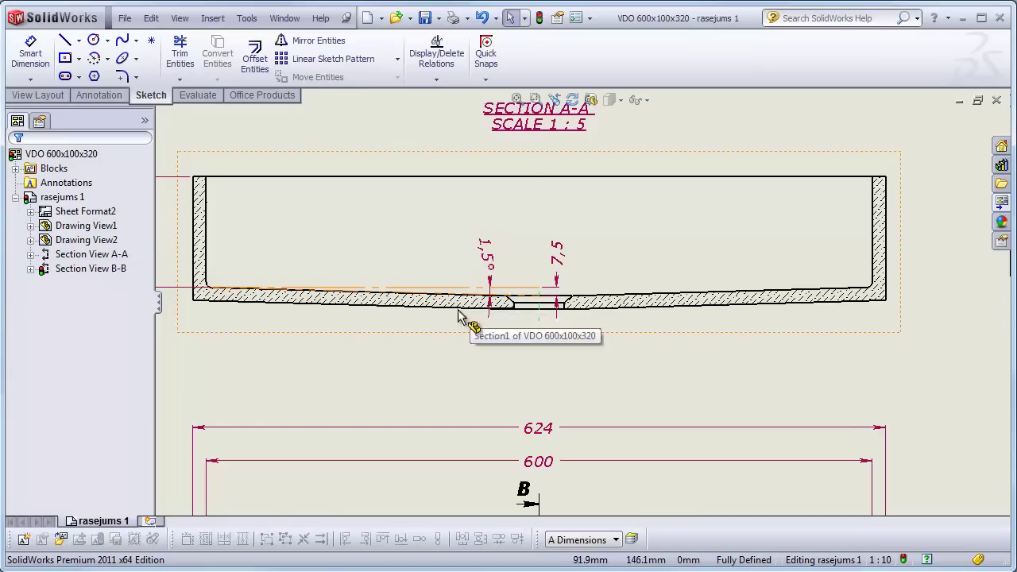
scroll(458, 315, up, 1)
scroll(438, 322, up, 2)
scroll(433, 324, up, 1)
scroll(588, 361, down, 2)
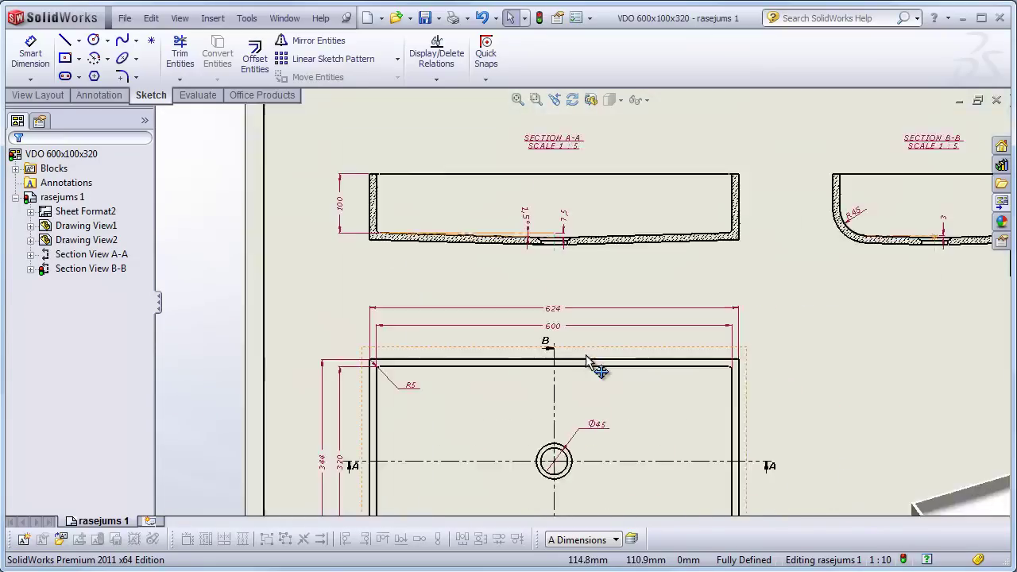
scroll(588, 361, down, 1)
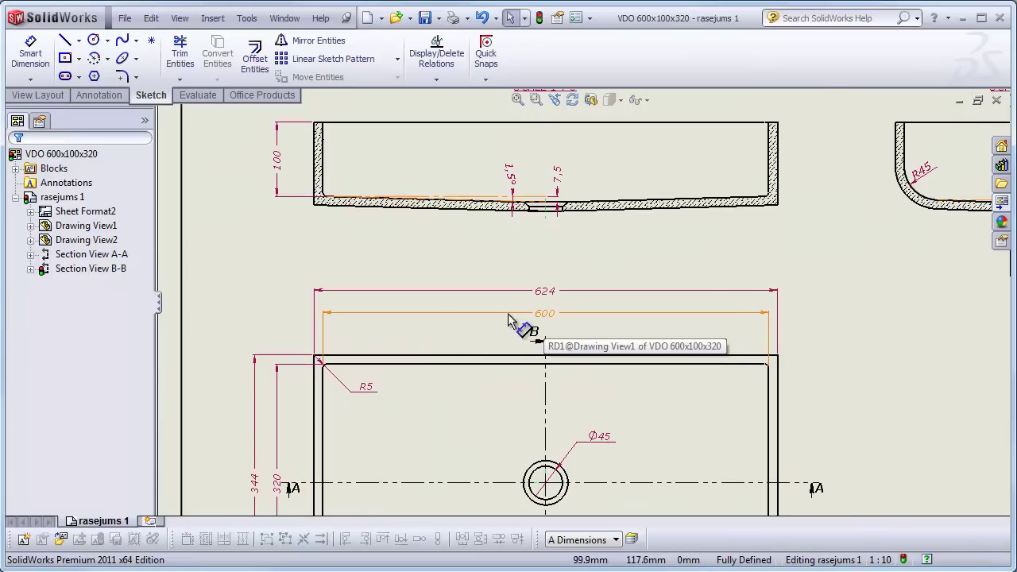
scroll(394, 332, up, 1)
scroll(393, 332, up, 1)
scroll(406, 425, down, 3)
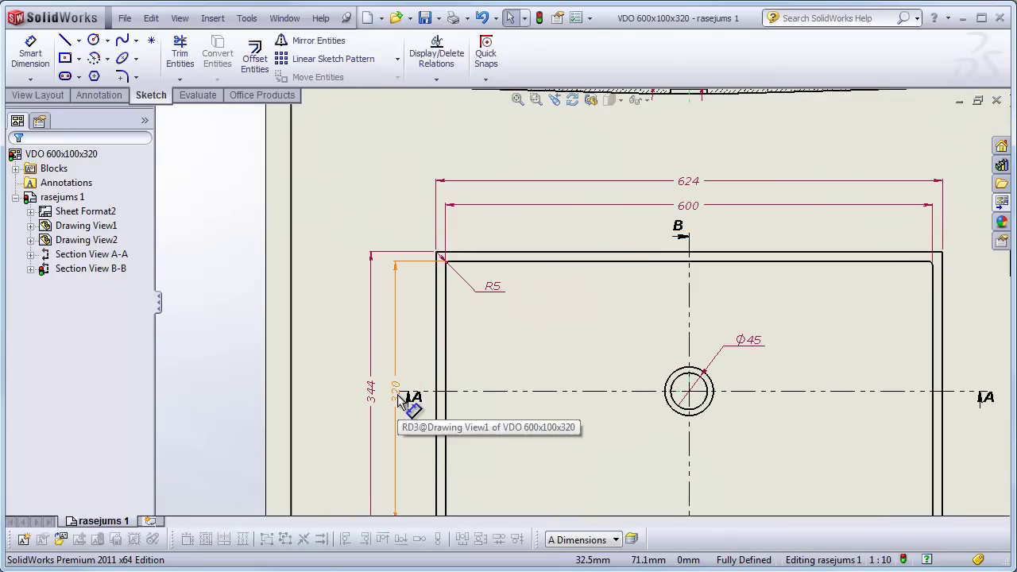
scroll(397, 409, up, 3)
scroll(393, 417, up, 3)
scroll(746, 269, down, 2)
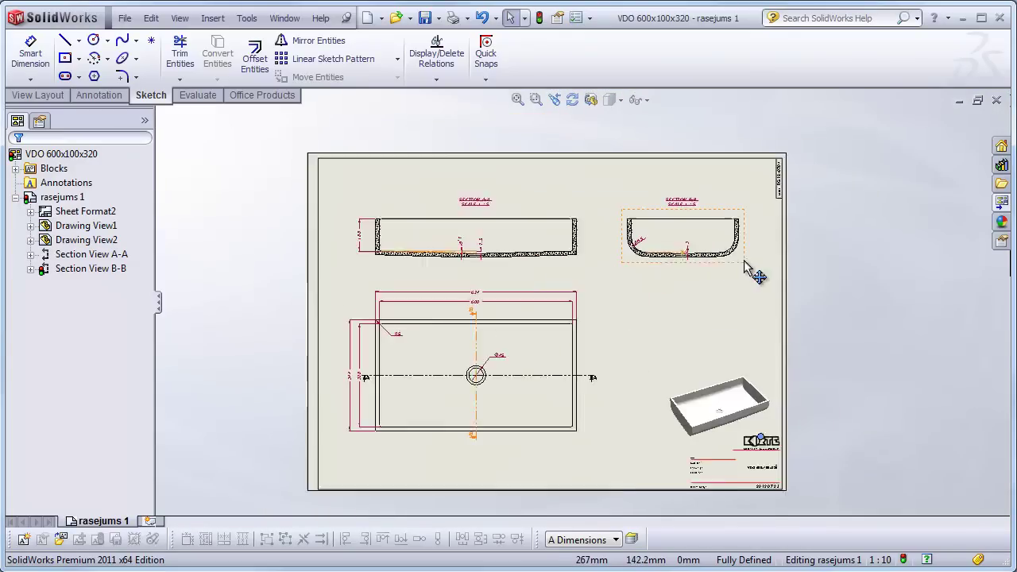
scroll(659, 257, down, 1)
scroll(617, 268, down, 2)
scroll(613, 272, down, 3)
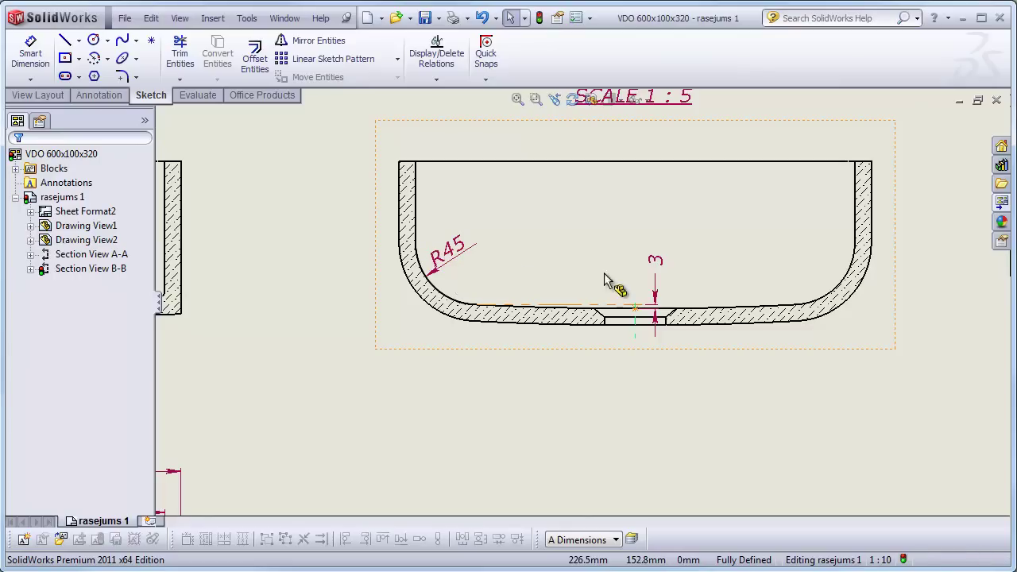
Fit the whole drawing sheet in view, then switch to the VDO 600x100x320 part model.
scroll(797, 419, up, 1)
key(f)
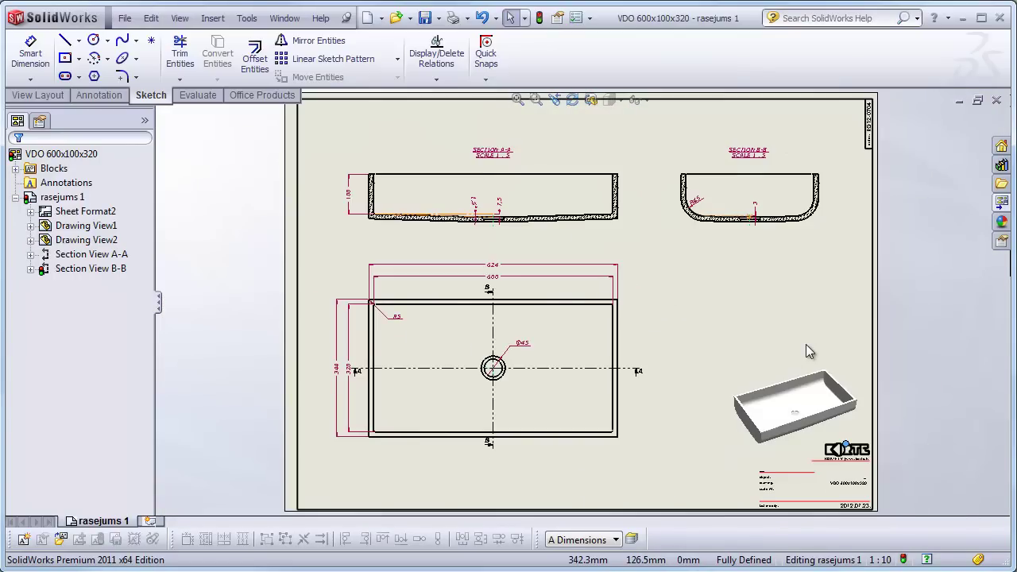
key(ctrl+Tab)
Roll the basin's history back to just after the main Right sketch, showing that sketch from the Front.
mouse_move(816, 316)
middle_down()
mouse_move(811, 388)
mouse_move(826, 410)
mouse_move(803, 424)
mouse_move(840, 244)
mouse_move(817, 166)
mouse_move(807, 249)
middle_up()
right_drag(846, 222, 859, 293)
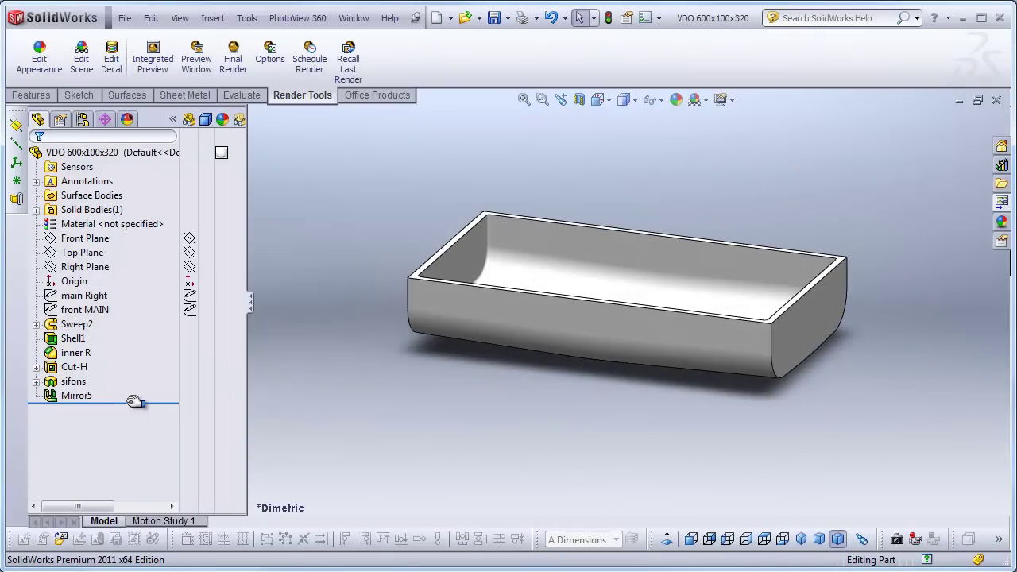
drag(135, 402, 144, 291)
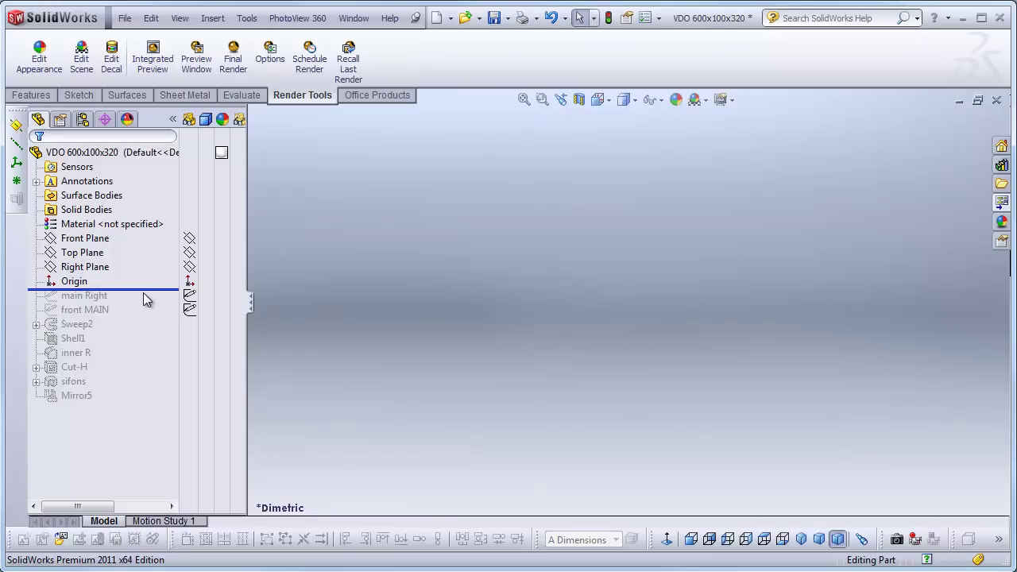
drag(145, 291, 150, 303)
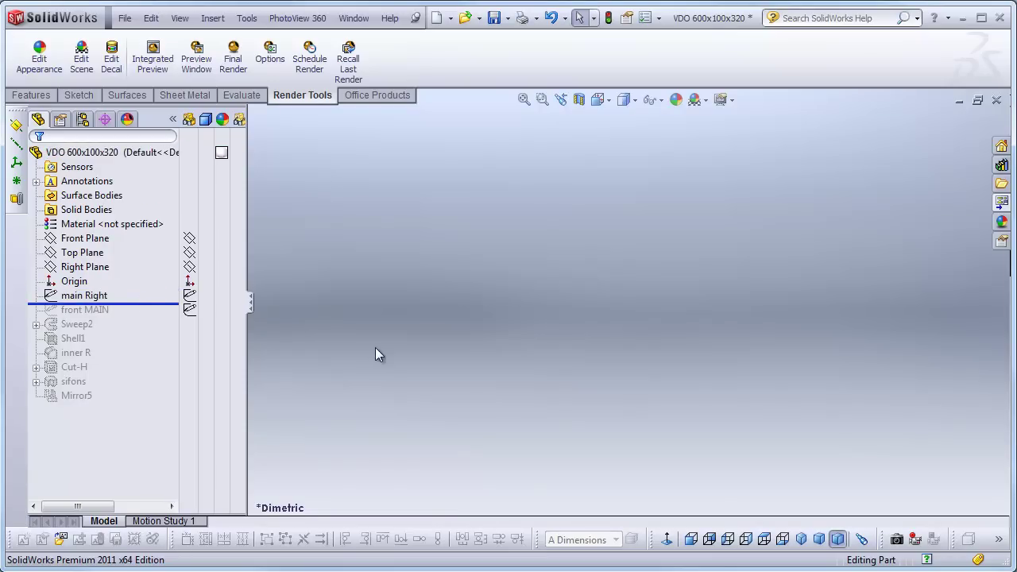
click(189, 295)
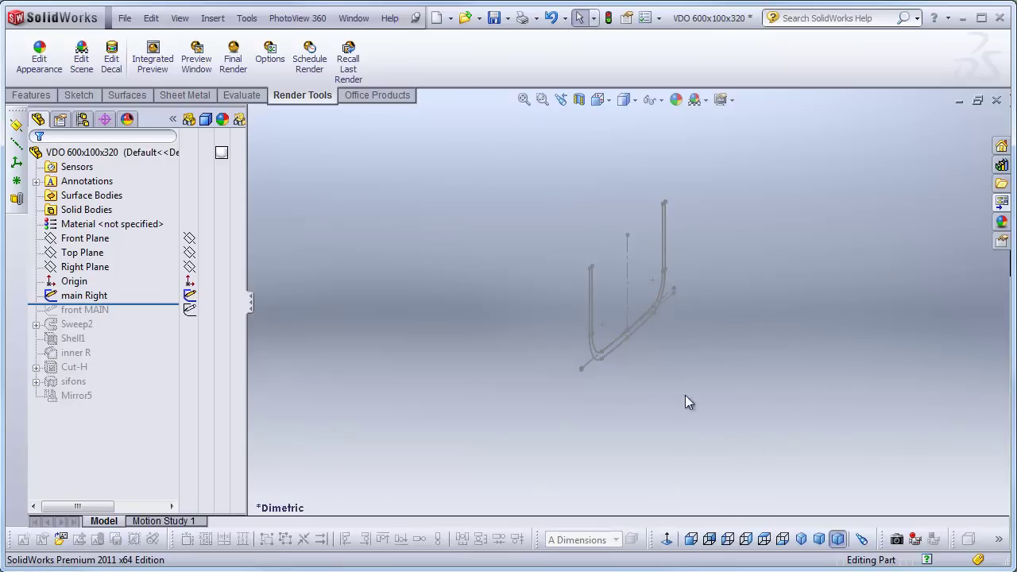
click(689, 539)
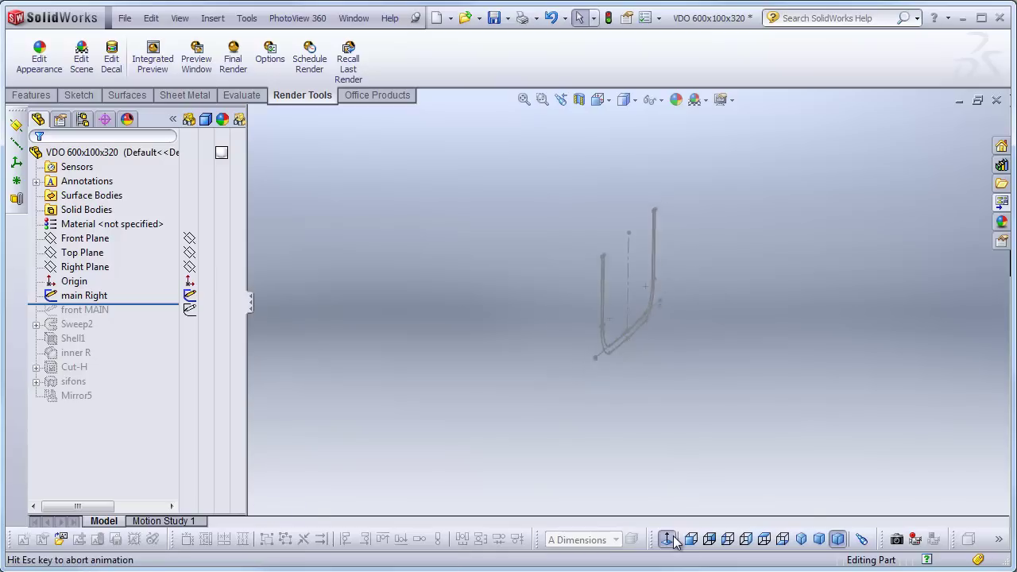
Edit the main Right sketch, viewed normal to its plane and zoomed in.
click(164, 294)
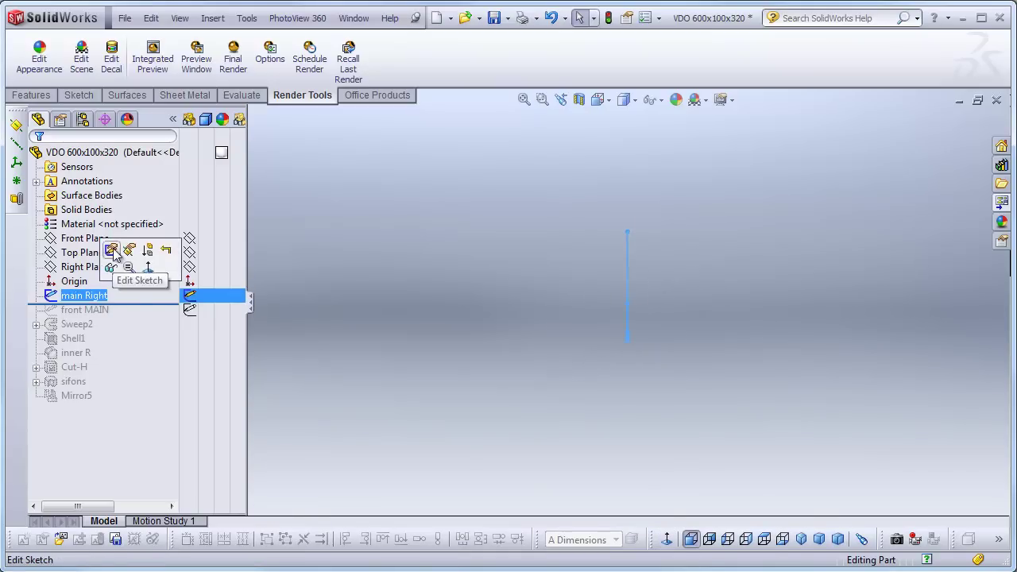
click(134, 253)
click(667, 539)
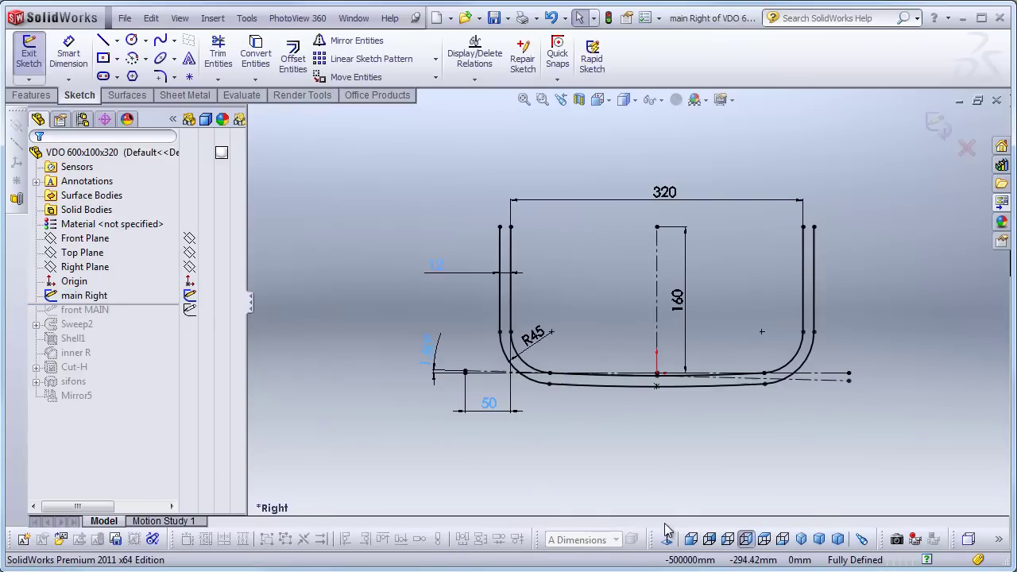
scroll(784, 317, down, 1)
scroll(784, 317, down, 1)
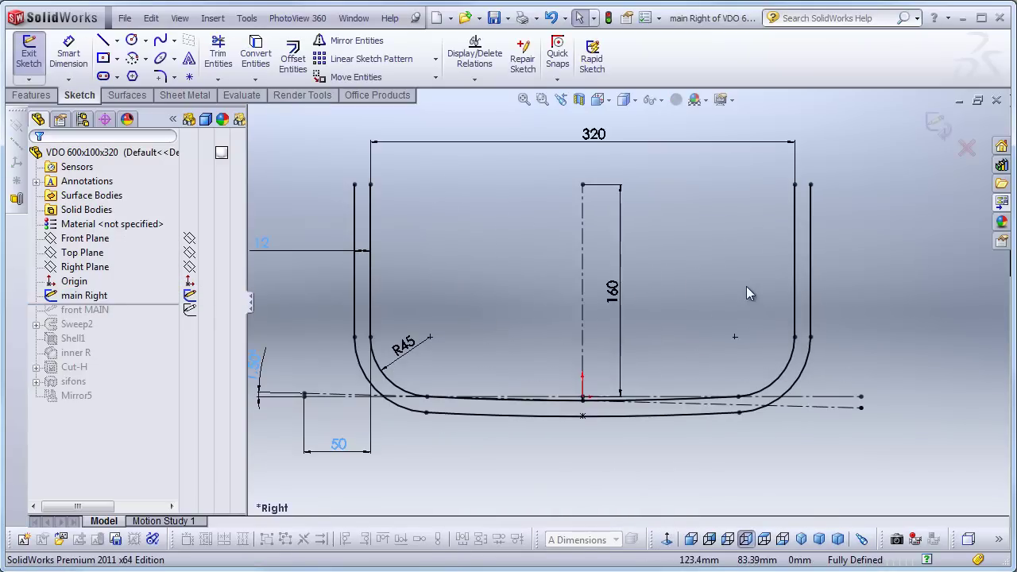
scroll(715, 382, down, 1)
scroll(499, 385, down, 1)
scroll(381, 358, down, 1)
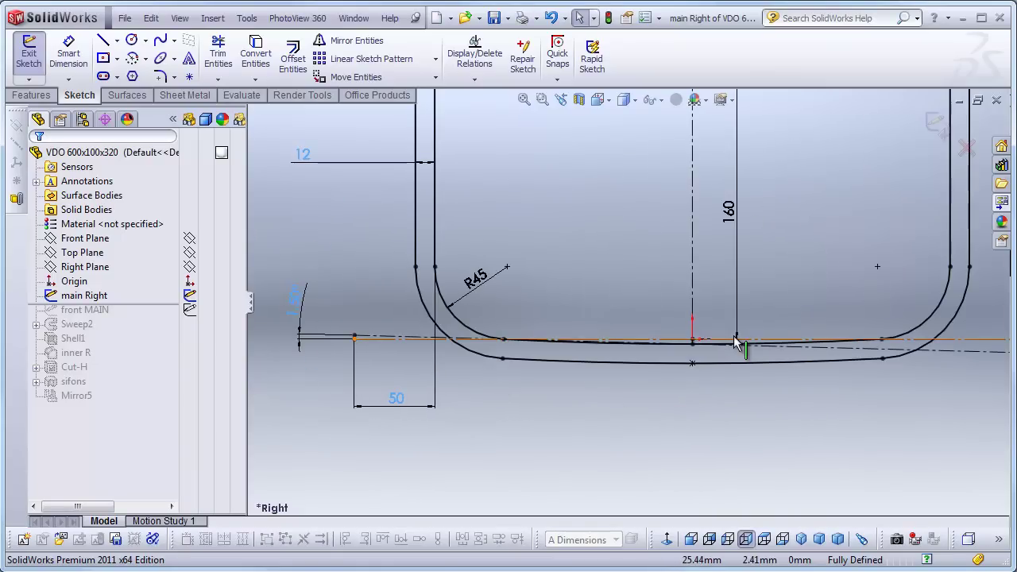
scroll(533, 434, up, 1)
scroll(534, 433, up, 1)
scroll(559, 295, down, 1)
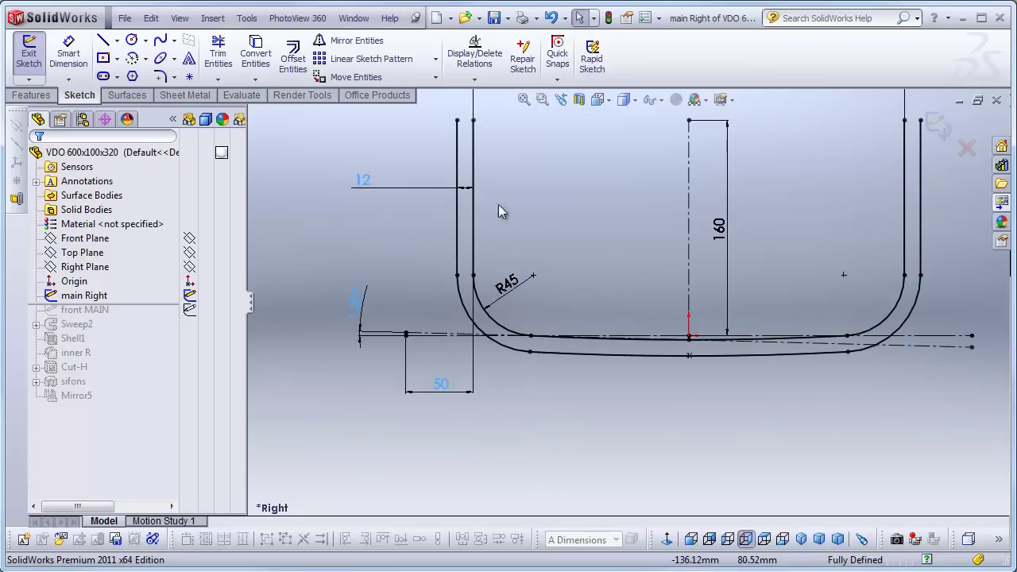
scroll(623, 421, up, 1)
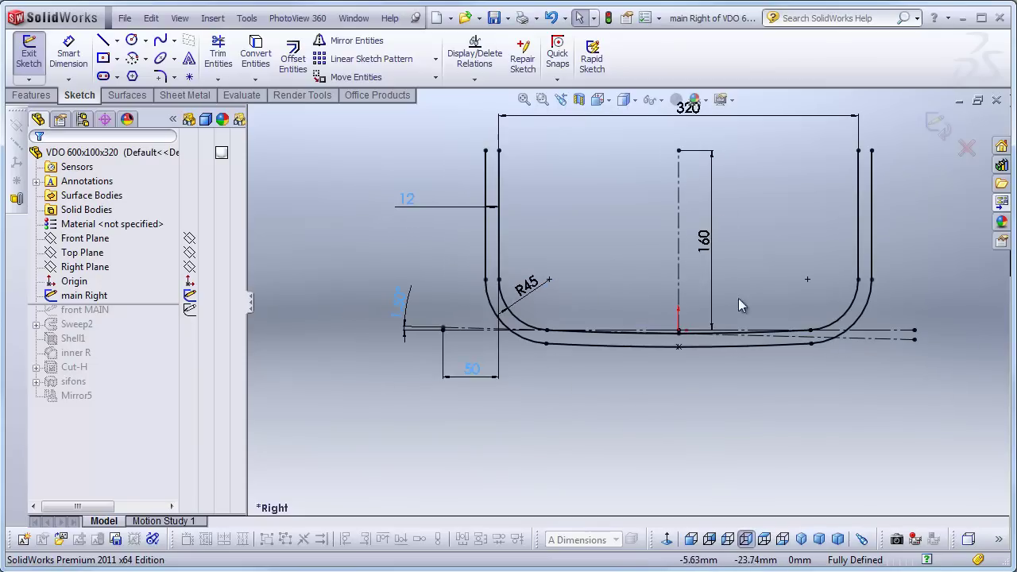
scroll(731, 304, up, 1)
scroll(711, 158, down, 3)
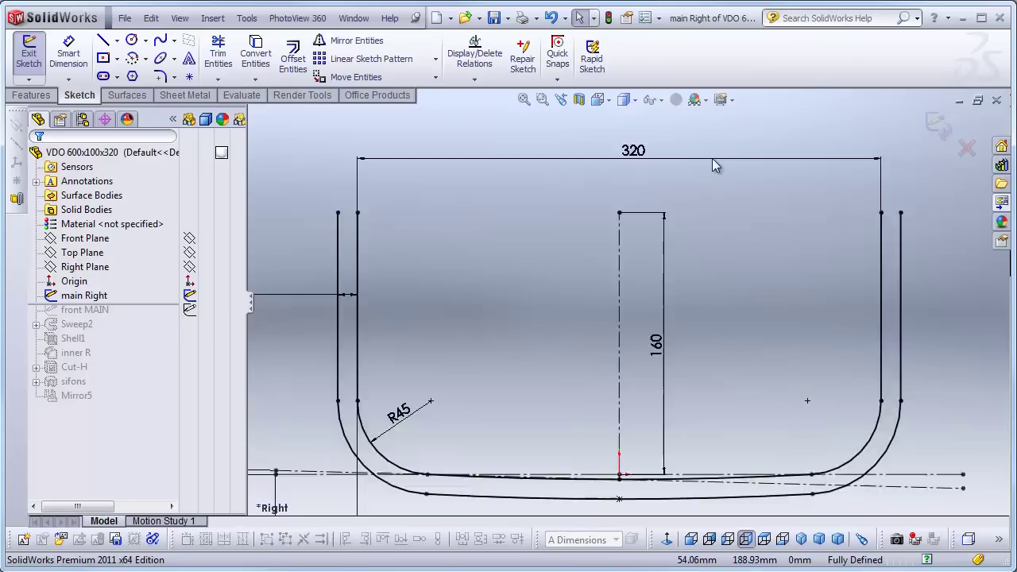
scroll(712, 164, down, 1)
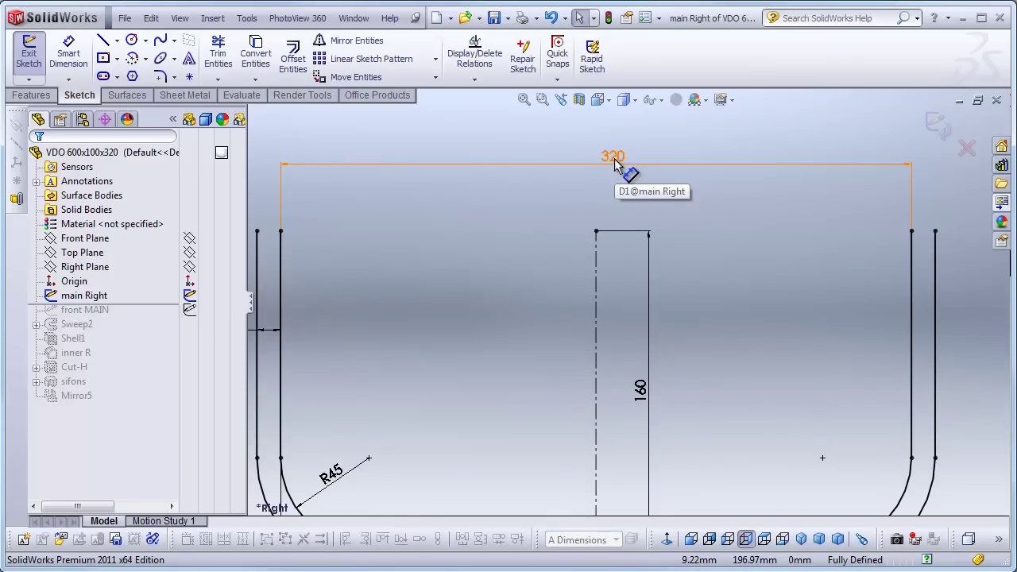
scroll(614, 158, up, 2)
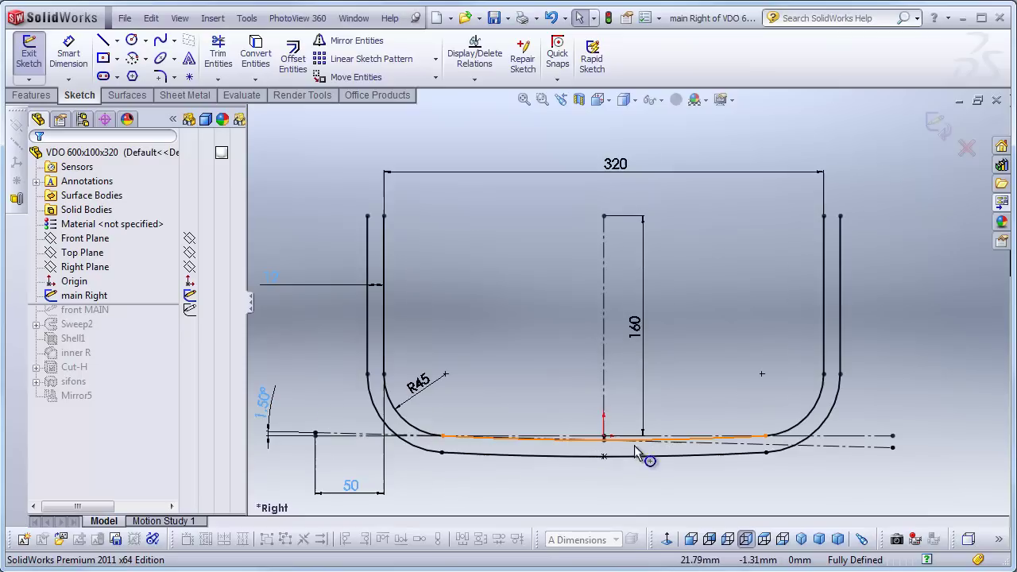
scroll(653, 362, up, 2)
Change the sketch's 320 width dimension to 370.
double_click(615, 205)
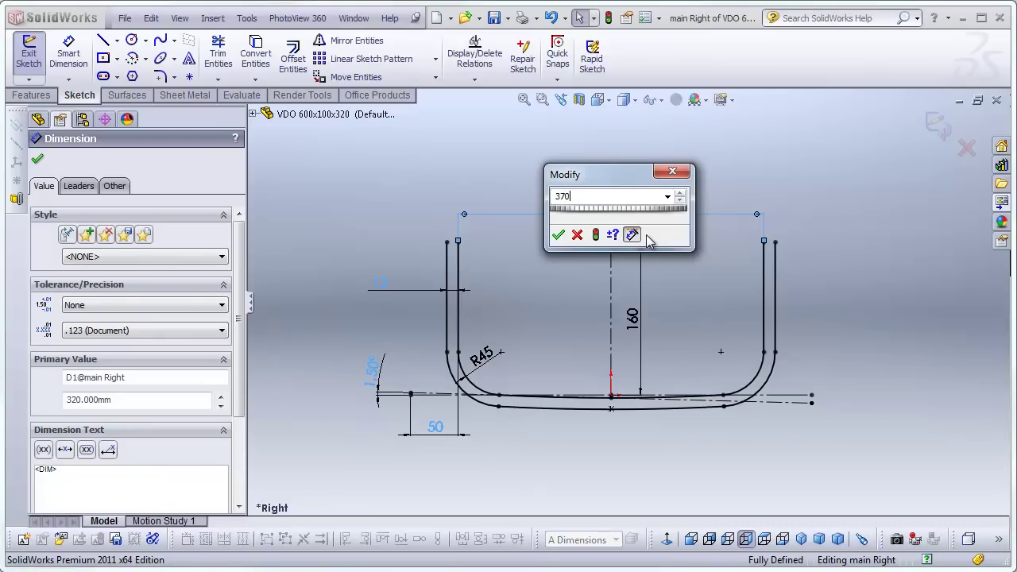
key(Return)
scroll(393, 393, down, 2)
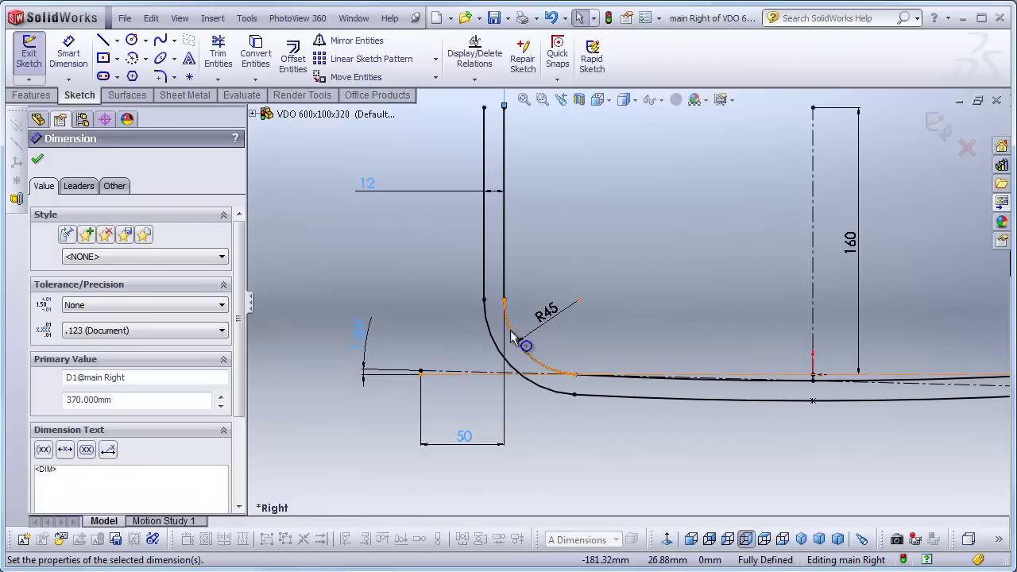
scroll(493, 349, up, 3)
scroll(778, 205, down, 1)
scroll(731, 206, down, 1)
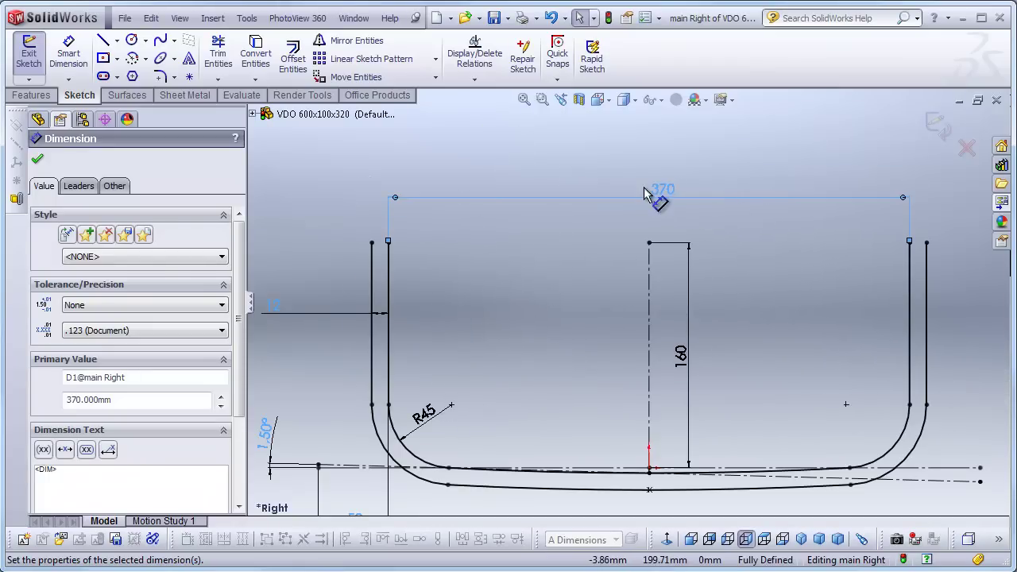
Return the width dimension to 320 and exit the sketch.
double_click(660, 192)
text(20)
key(Return)
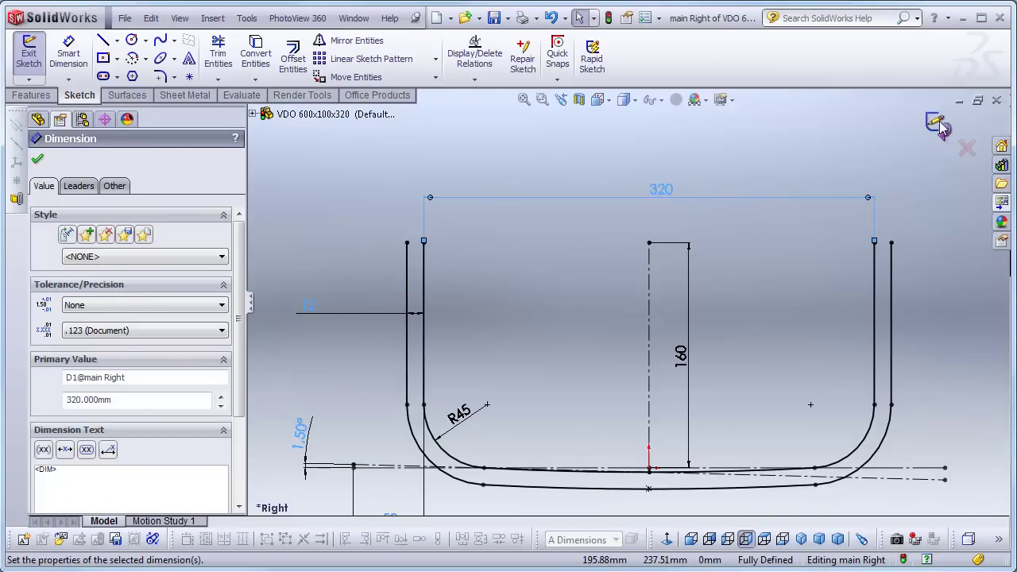
click(938, 125)
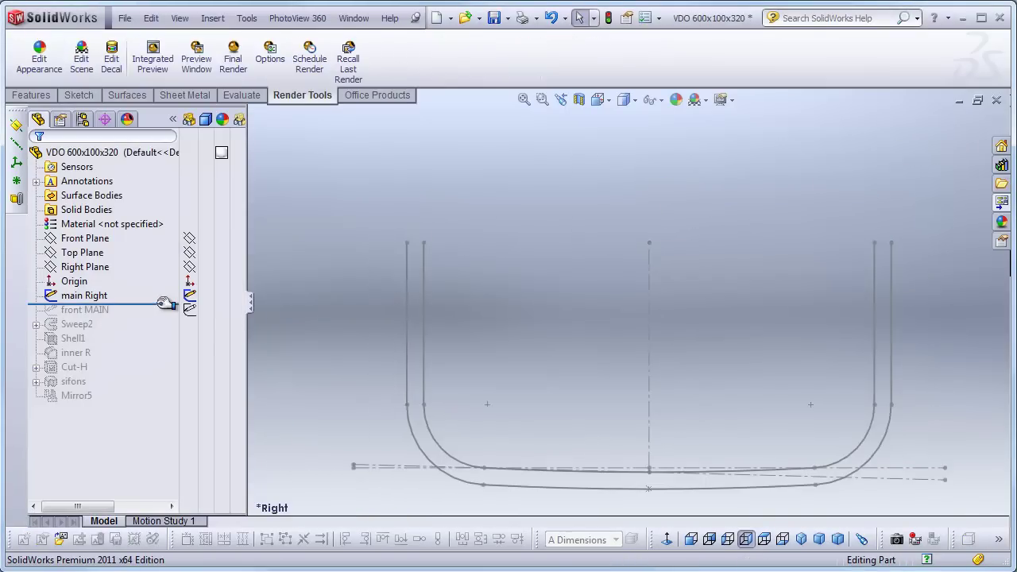
drag(166, 303, 164, 318)
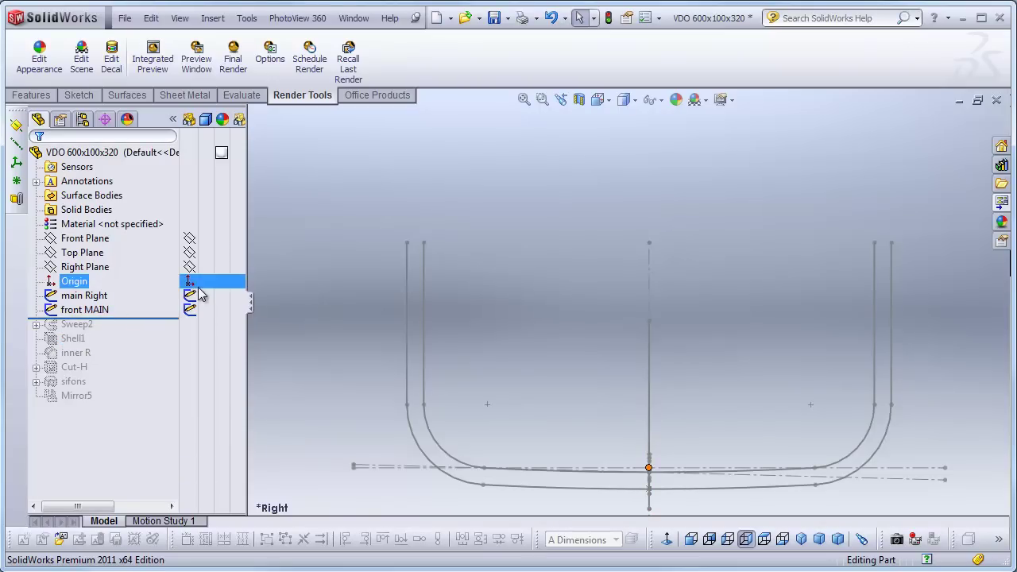
click(116, 310)
ctrl+click(93, 297)
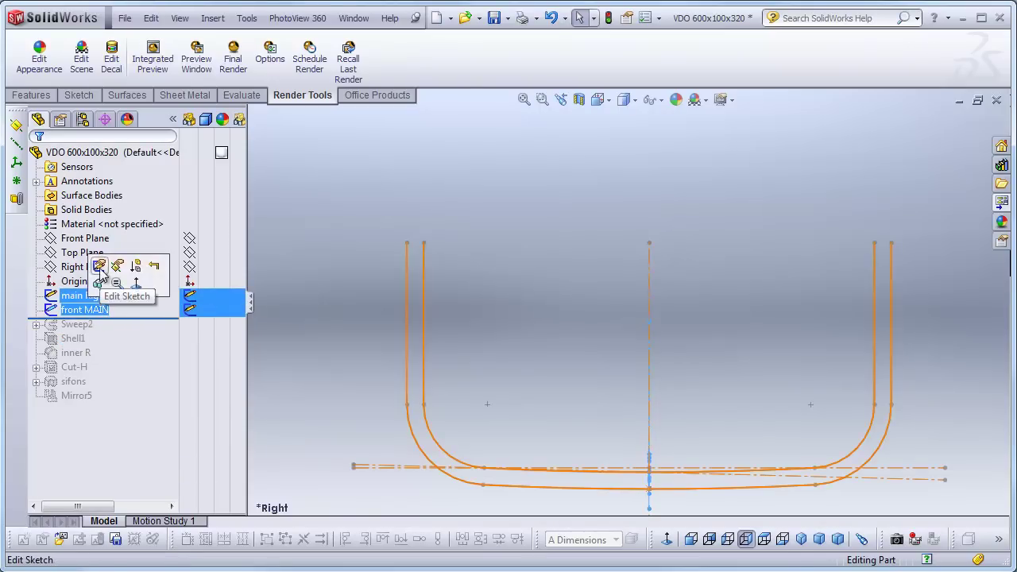
click(100, 266)
click(660, 538)
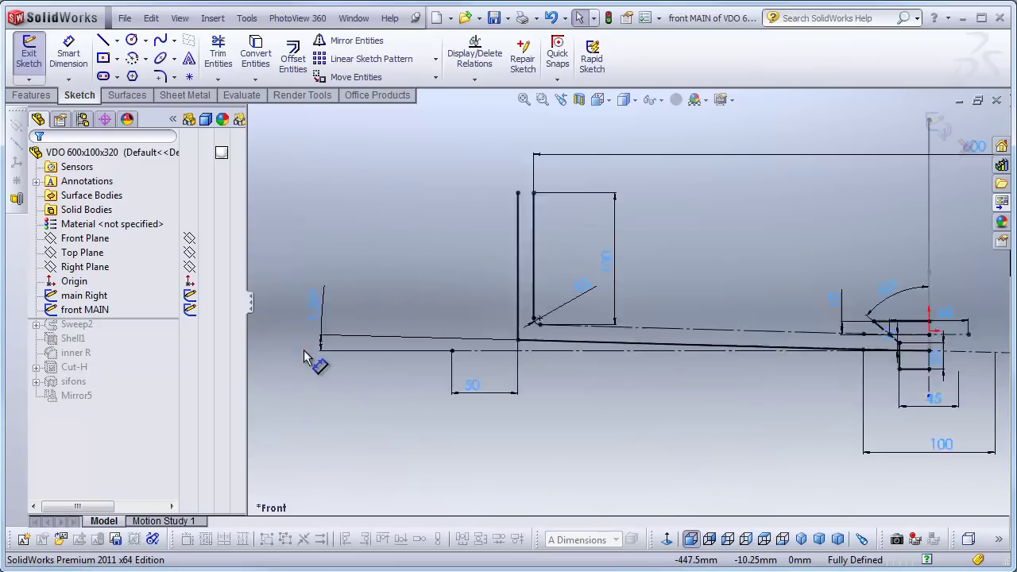
scroll(303, 357, up, 2)
click(362, 280)
click(421, 401)
scroll(423, 417, down, 2)
scroll(675, 349, down, 2)
scroll(830, 298, up, 3)
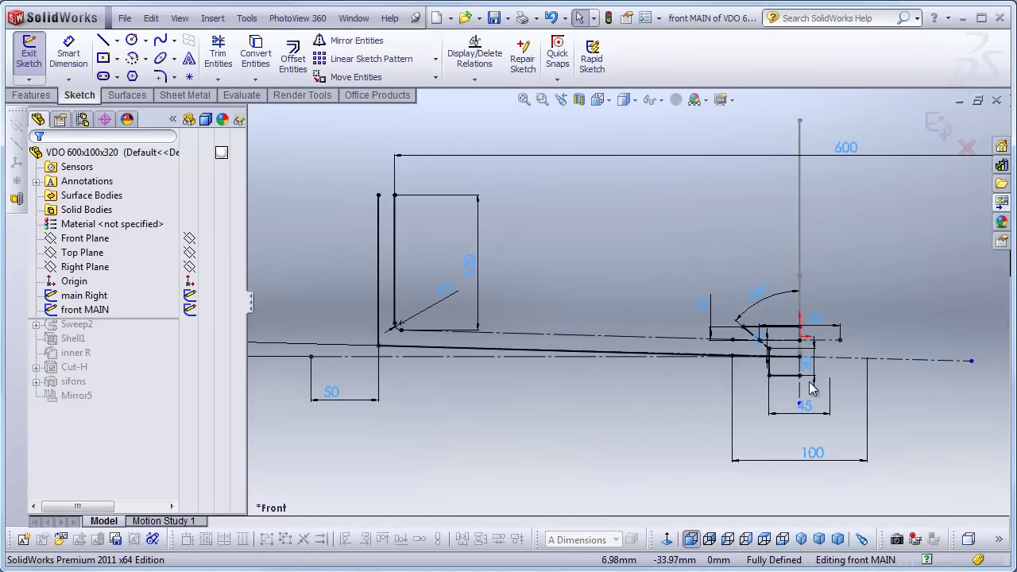
scroll(739, 363, up, 1)
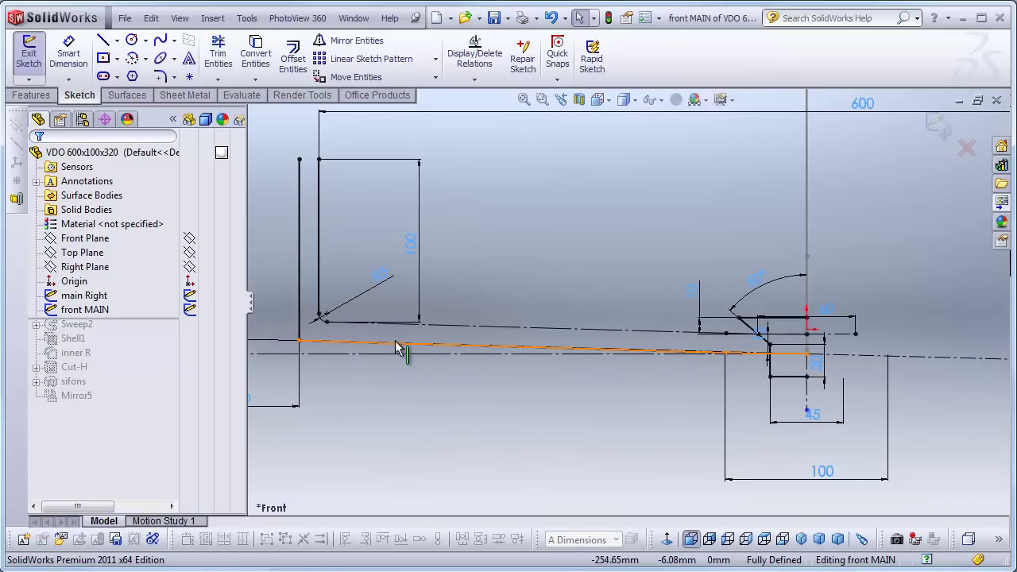
click(455, 344)
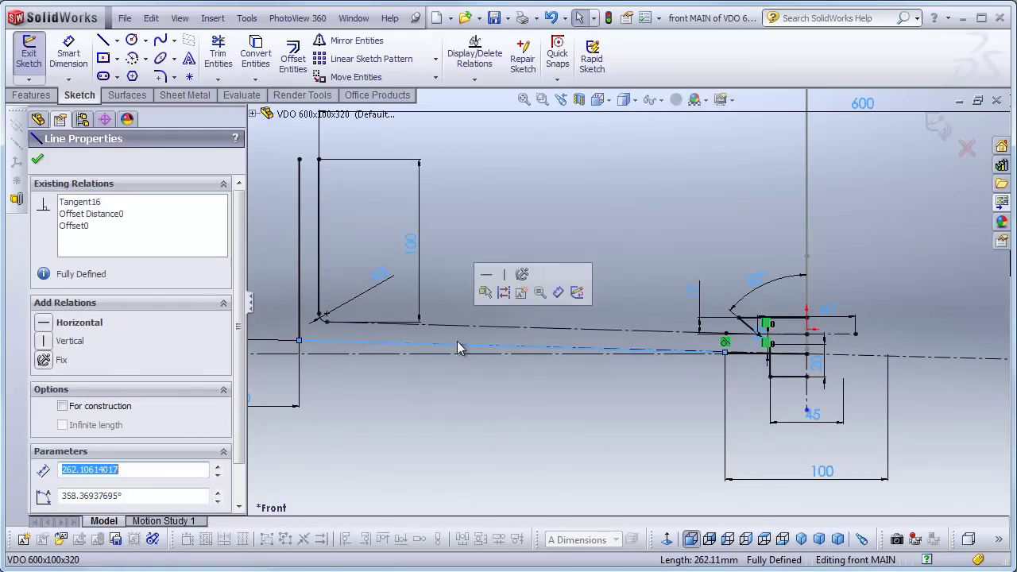
scroll(759, 373, up, 4)
scroll(735, 370, up, 2)
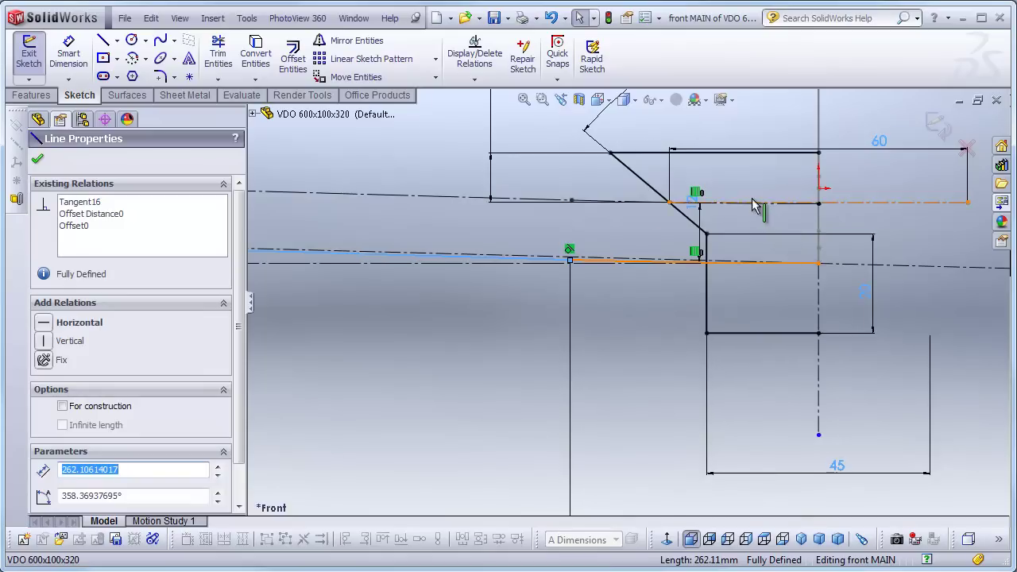
scroll(755, 205, up, 2)
click(574, 318)
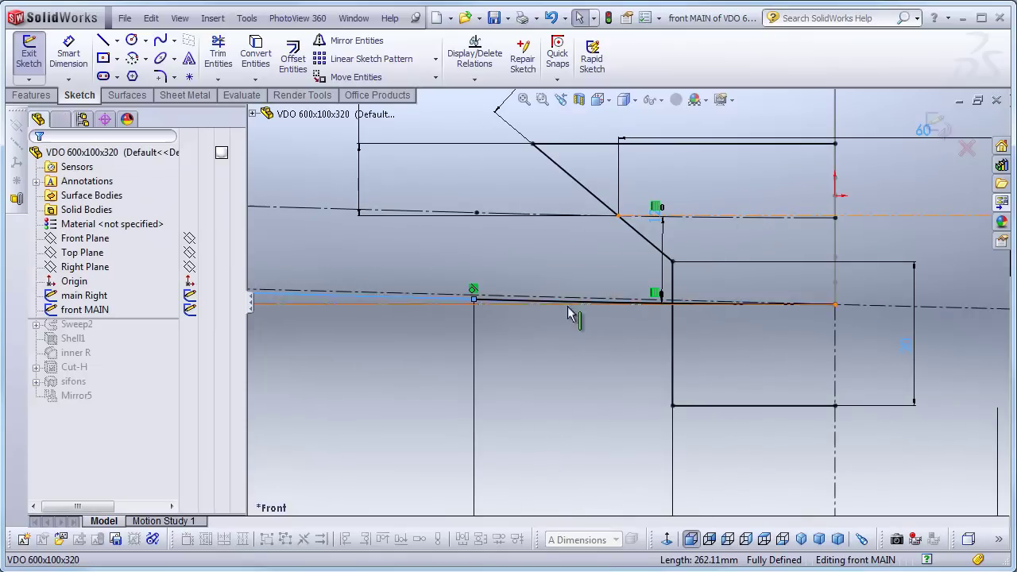
click(524, 303)
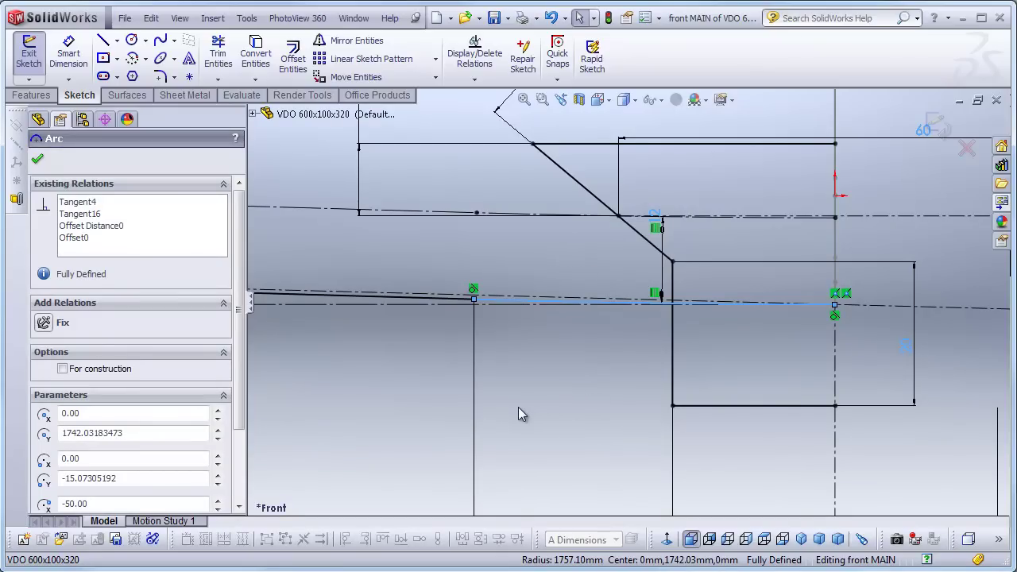
scroll(518, 407, up, 5)
scroll(752, 280, down, 3)
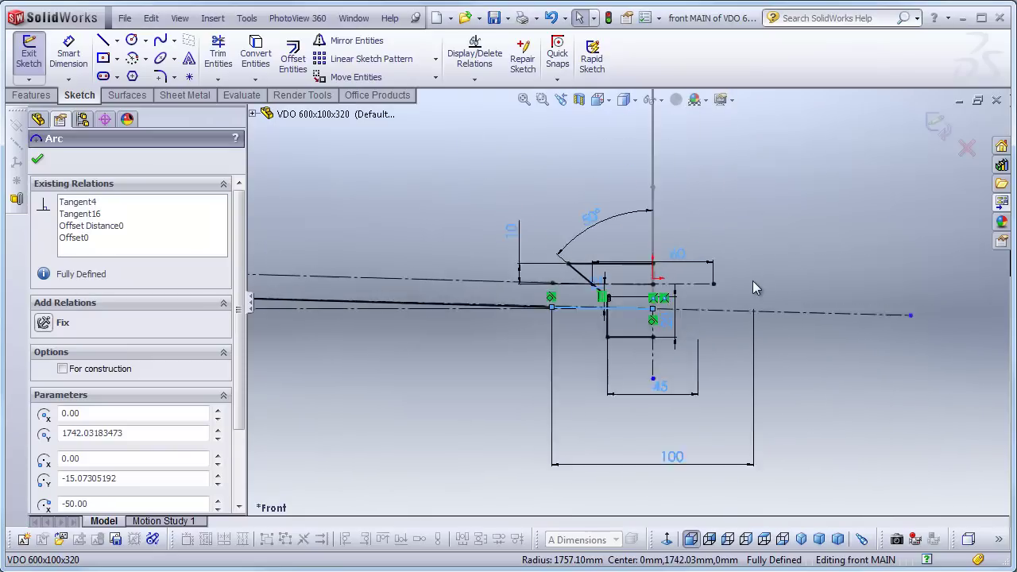
click(752, 281)
scroll(763, 381, up, 2)
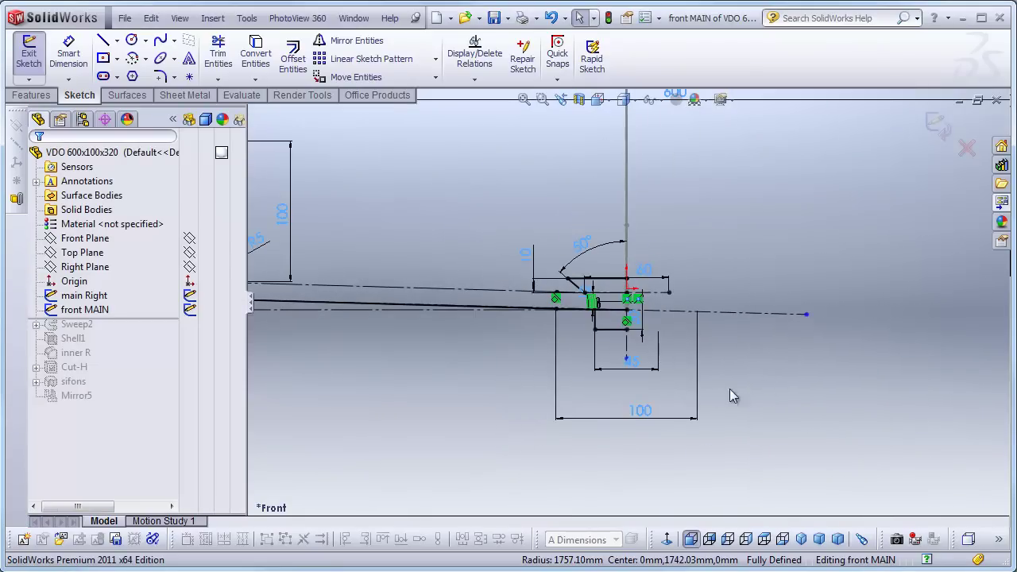
double_click(641, 413)
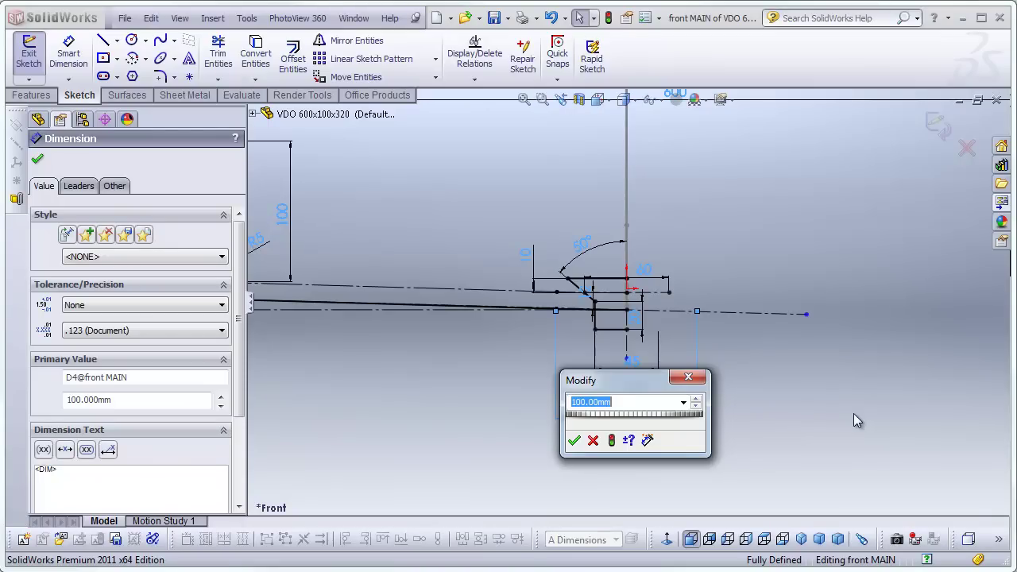
text(150)
key(Return)
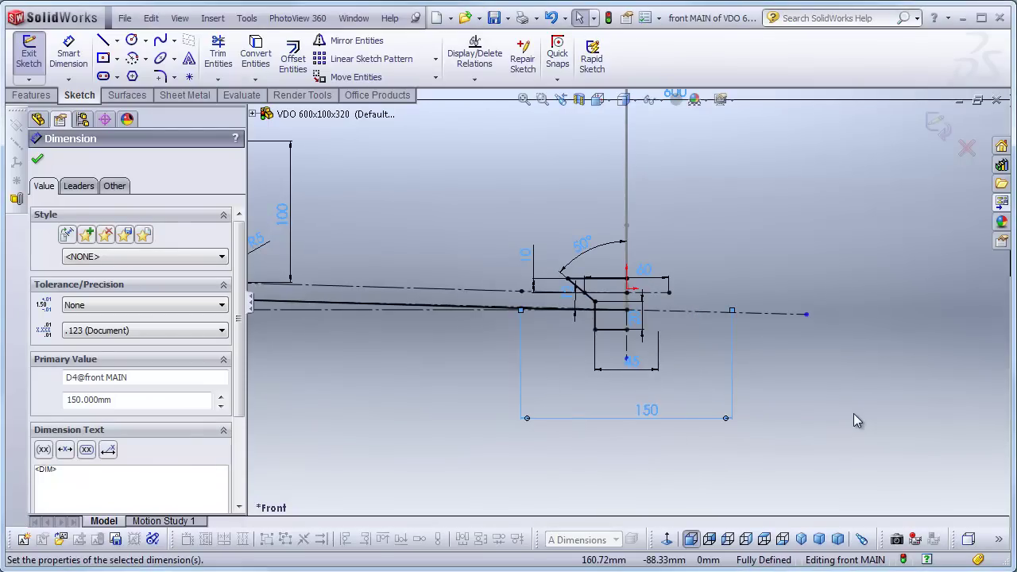
scroll(857, 421, up, 1)
scroll(567, 314, down, 2)
scroll(608, 317, down, 2)
scroll(608, 316, down, 1)
scroll(617, 314, down, 1)
scroll(617, 307, down, 1)
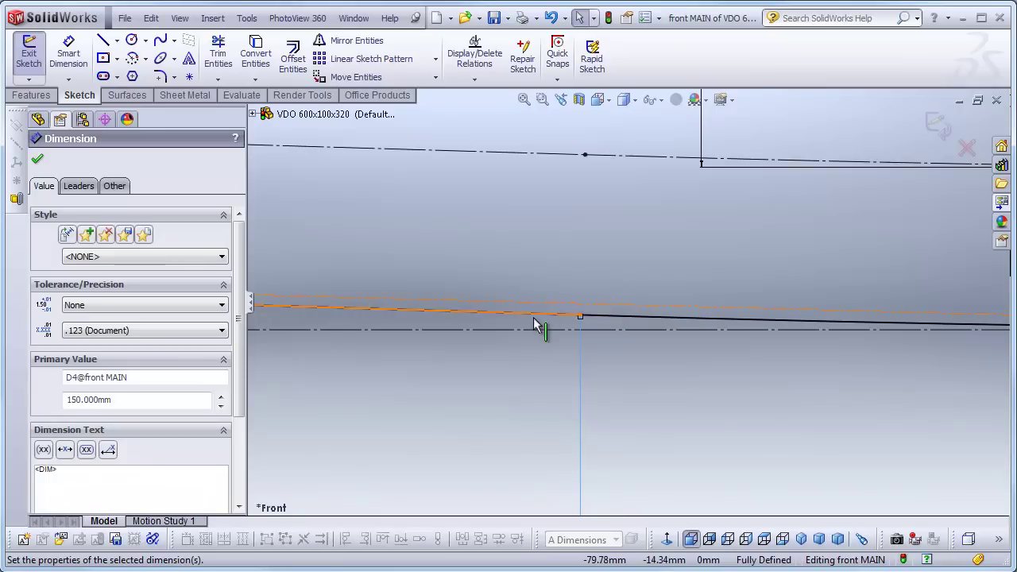
scroll(540, 329, up, 1)
scroll(540, 329, up, 1)
scroll(545, 327, up, 1)
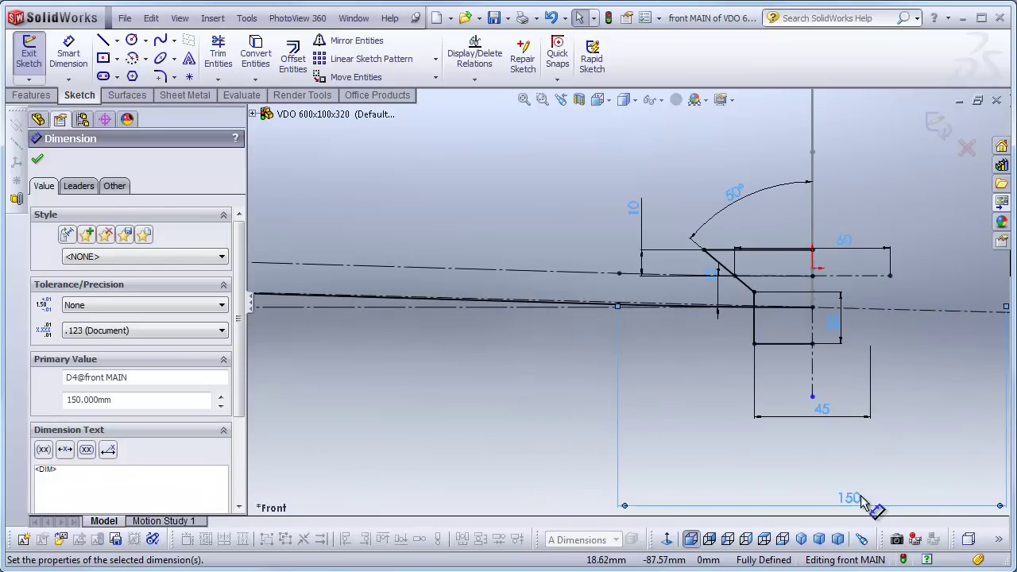
scroll(641, 319, down, 3)
scroll(640, 319, down, 3)
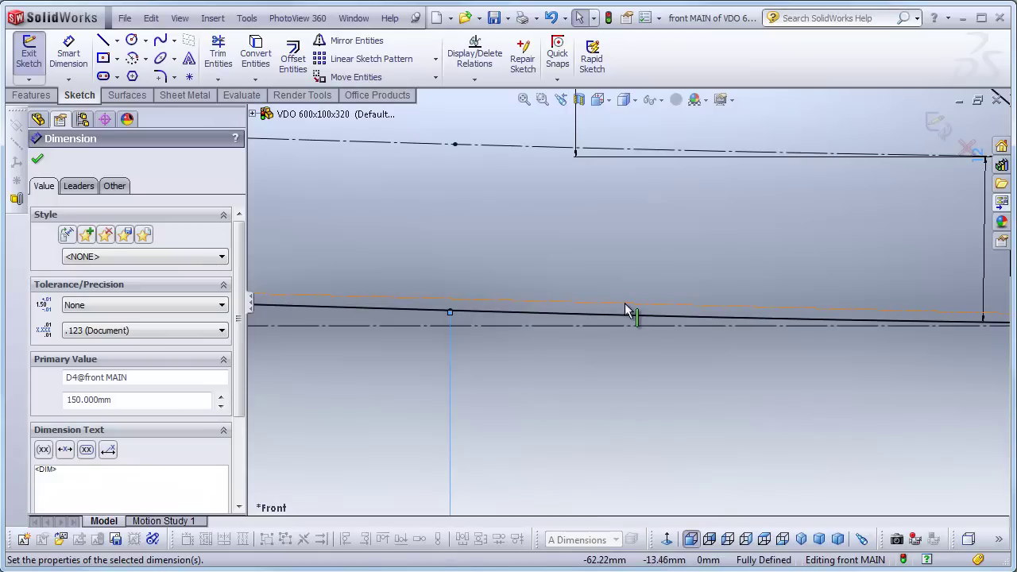
click(580, 305)
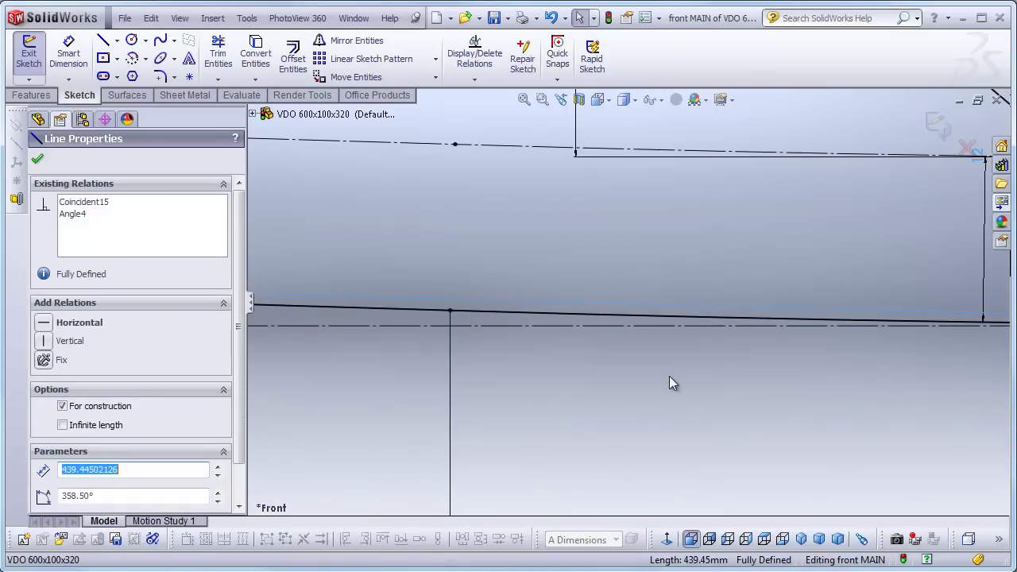
scroll(669, 377, up, 2)
scroll(670, 378, up, 2)
scroll(580, 294, down, 5)
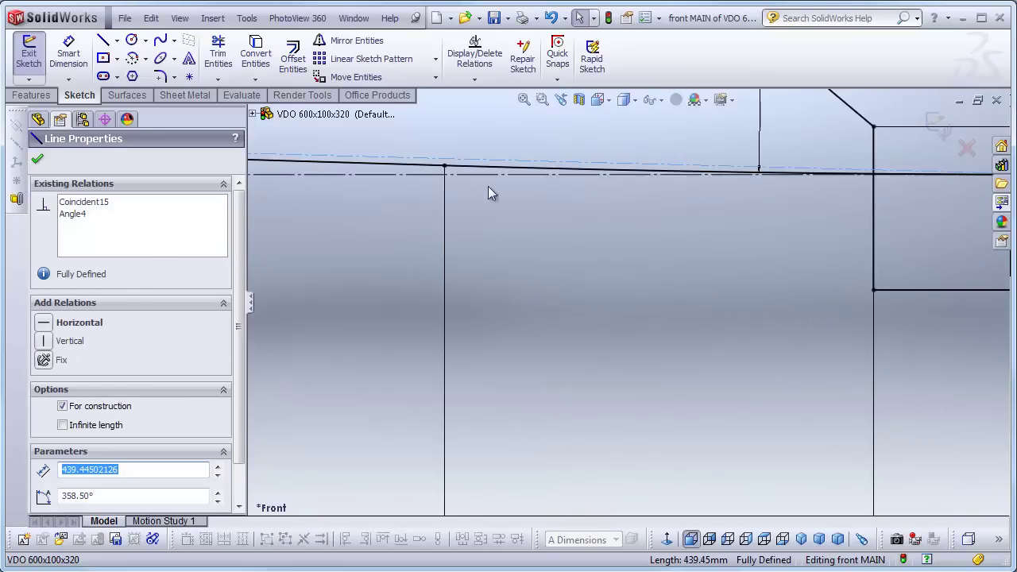
scroll(495, 208, up, 2)
scroll(484, 226, up, 2)
scroll(508, 239, up, 2)
scroll(557, 274, up, 2)
double_click(729, 390)
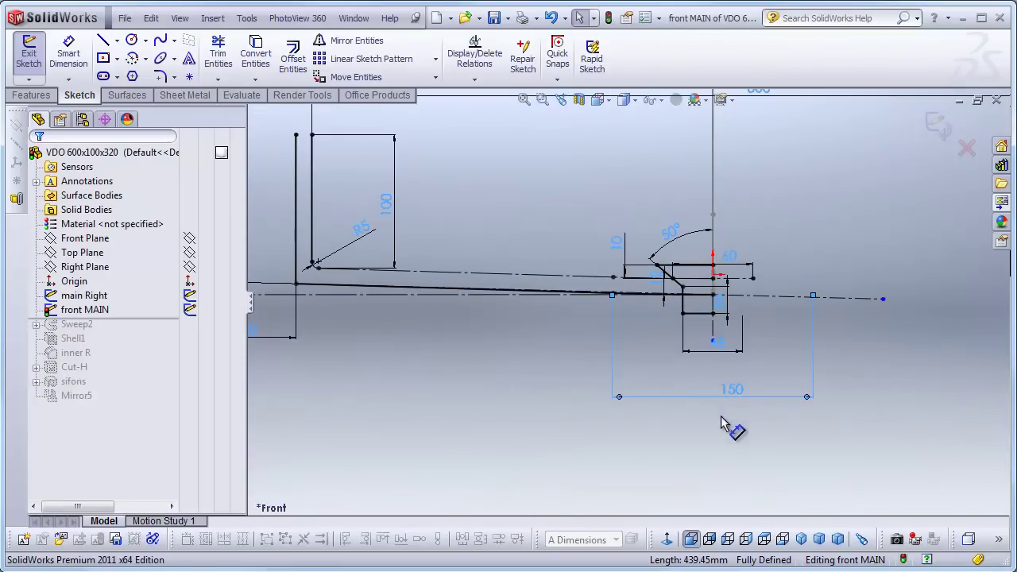
text(20)
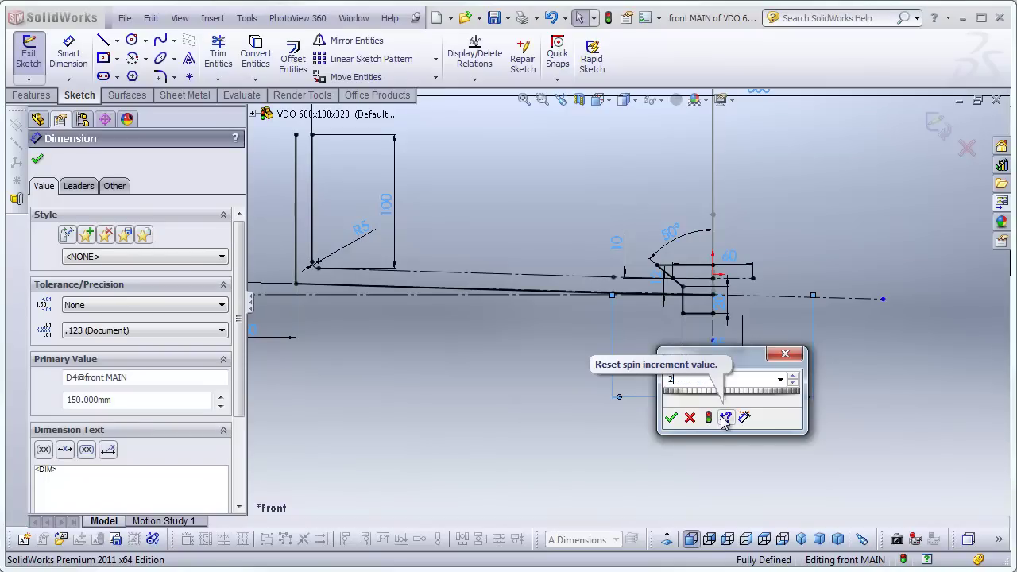
key(Return)
scroll(701, 294, down, 2)
scroll(691, 314, down, 2)
scroll(538, 354, down, 2)
scroll(549, 273, down, 2)
scroll(544, 268, down, 1)
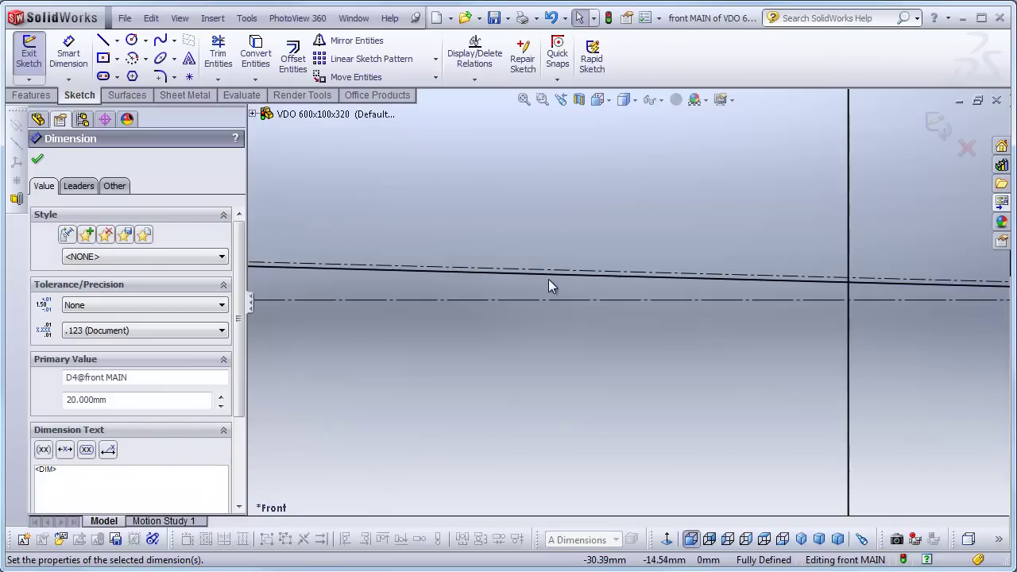
scroll(573, 359, up, 1)
scroll(573, 357, up, 2)
scroll(574, 357, up, 2)
scroll(574, 358, up, 1)
scroll(575, 357, up, 2)
scroll(574, 358, up, 1)
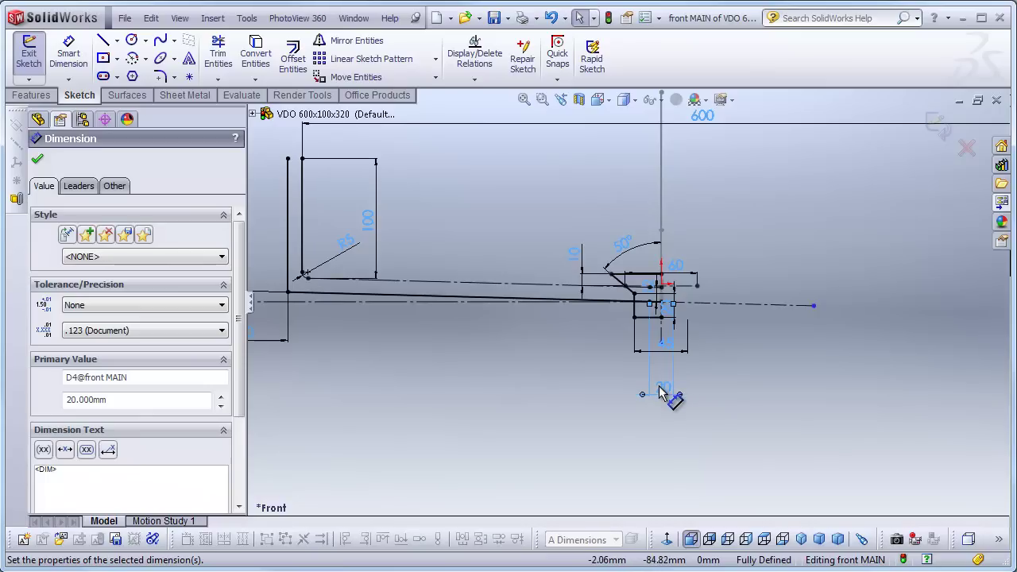
double_click(664, 389)
text(100)
key(Return)
scroll(695, 436, up, 1)
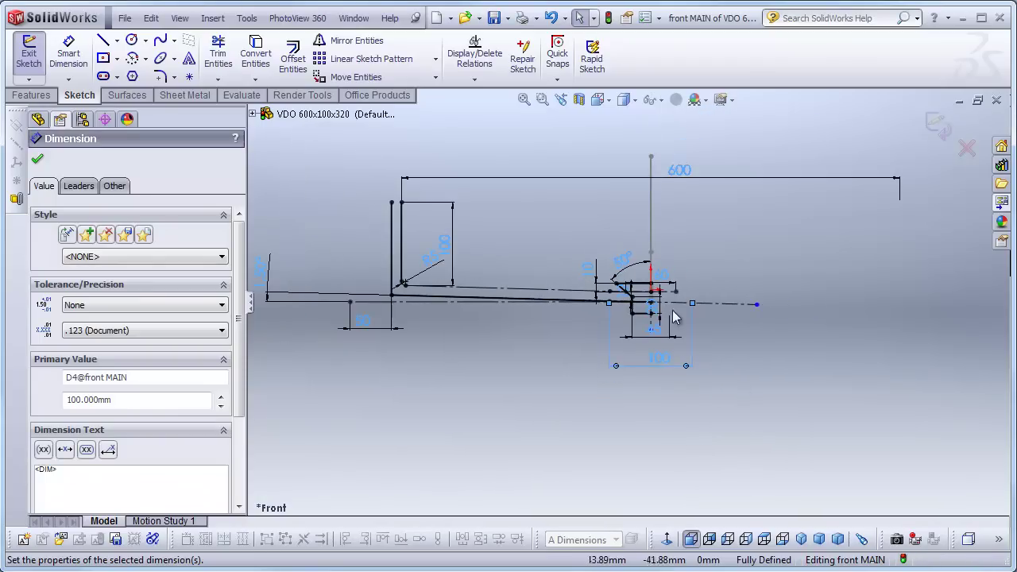
scroll(593, 228, down, 2)
scroll(751, 389, down, 2)
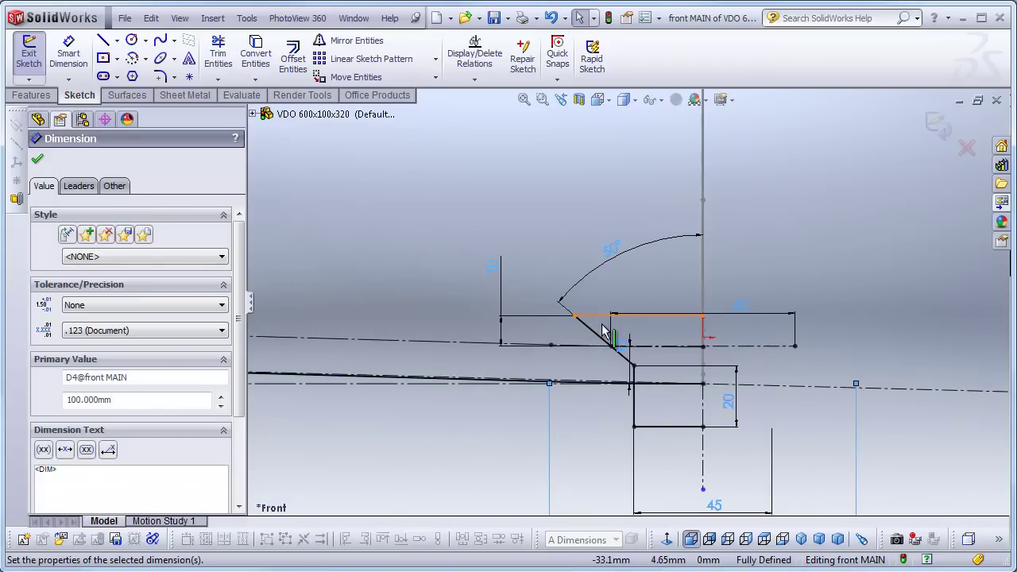
scroll(635, 419, up, 2)
scroll(634, 419, up, 1)
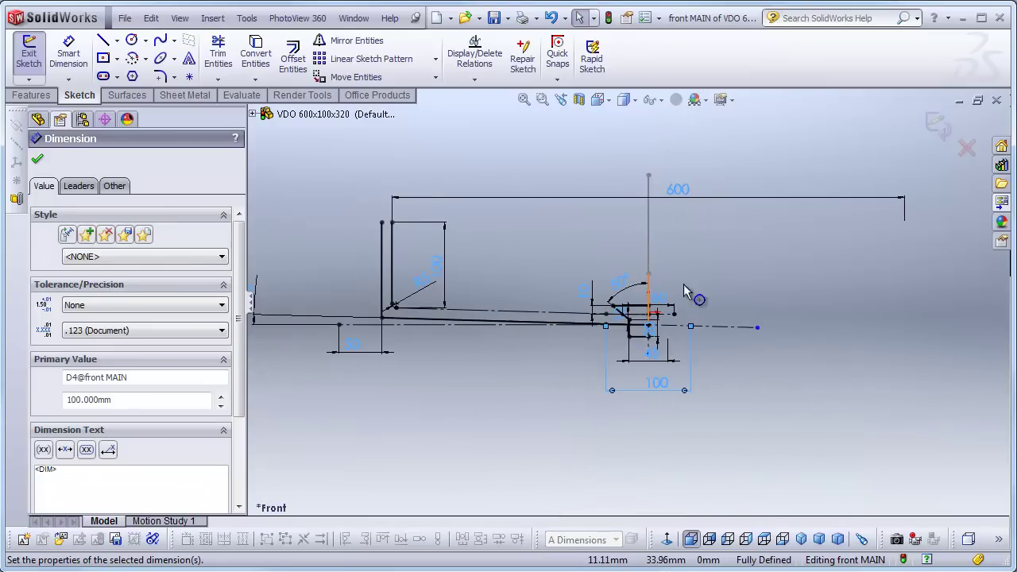
Close the front MAIN sketch, roll history to just after Sweep2, and select Sweep2.
click(938, 126)
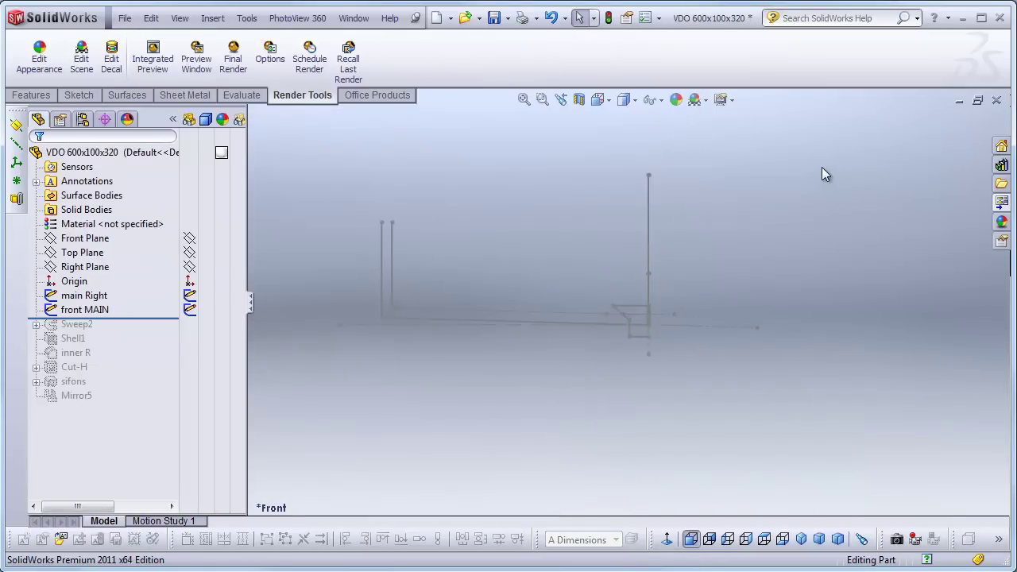
drag(127, 318, 127, 329)
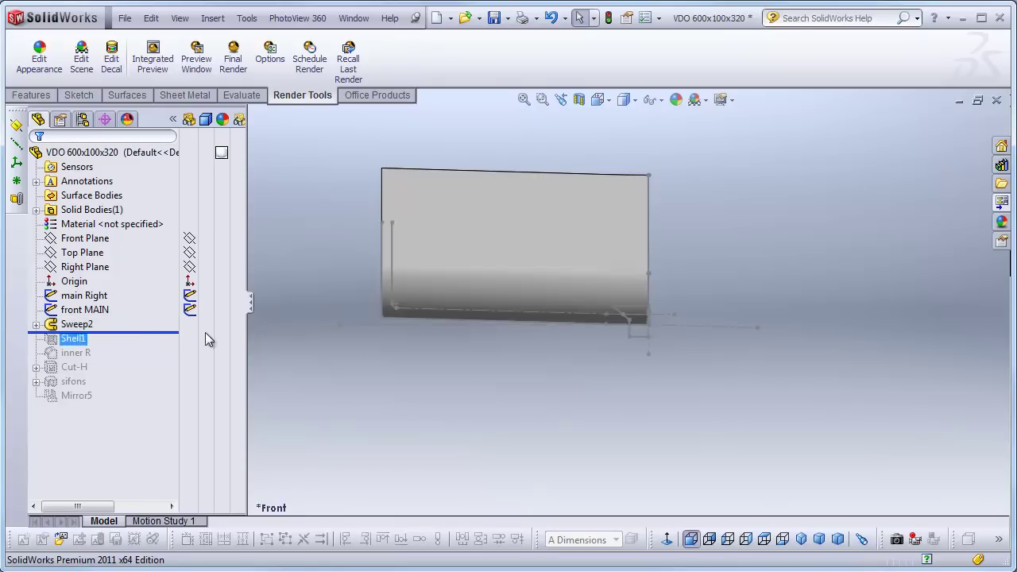
mouse_move(633, 395)
middle_down()
mouse_move(586, 368)
mouse_move(585, 422)
mouse_move(586, 393)
mouse_move(626, 374)
mouse_move(590, 419)
middle_up()
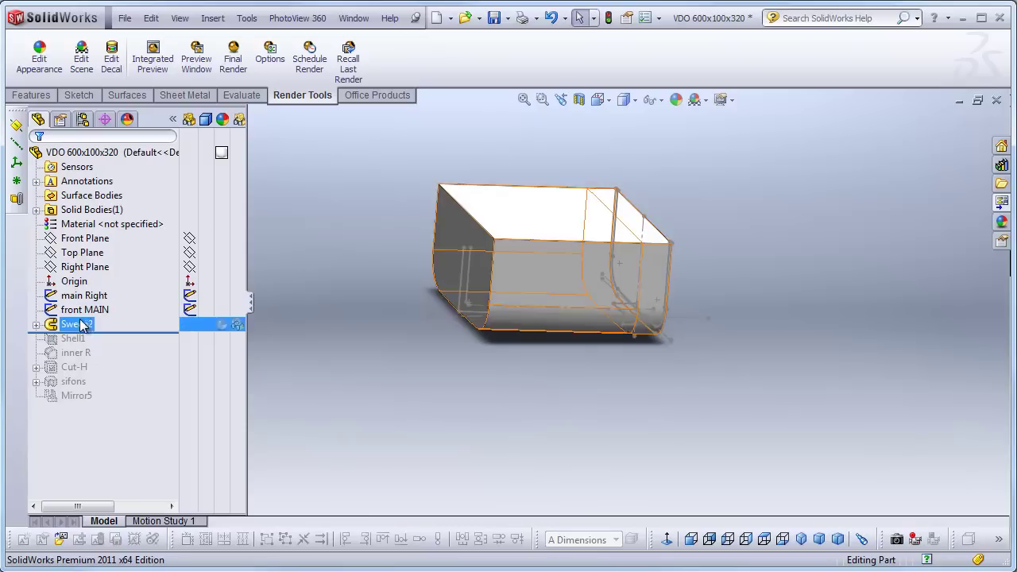
mouse_move(645, 359)
middle_down()
mouse_move(608, 334)
mouse_move(579, 334)
mouse_move(581, 356)
middle_up()
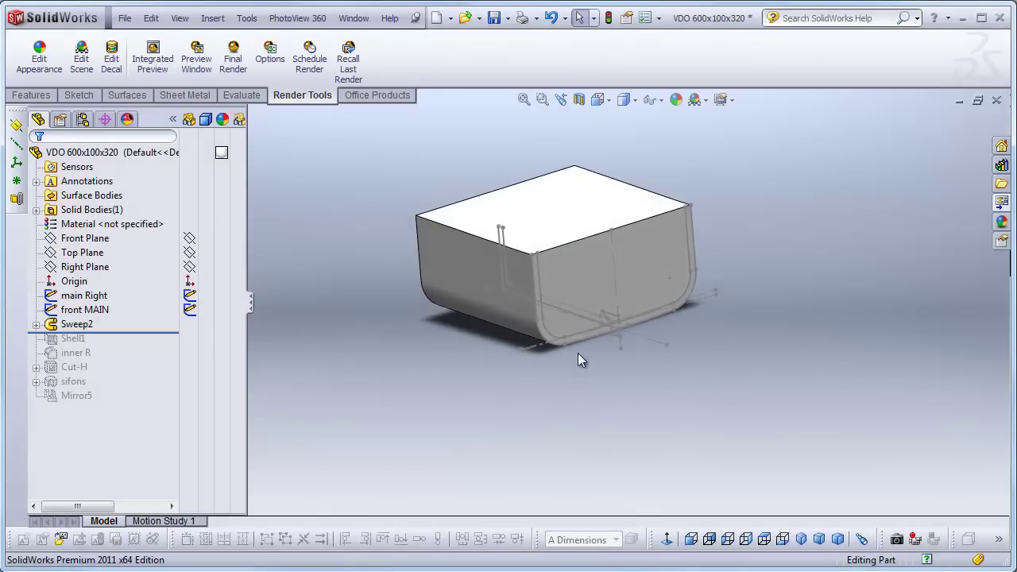
scroll(532, 208, down, 2)
middle_drag(654, 331, 659, 331)
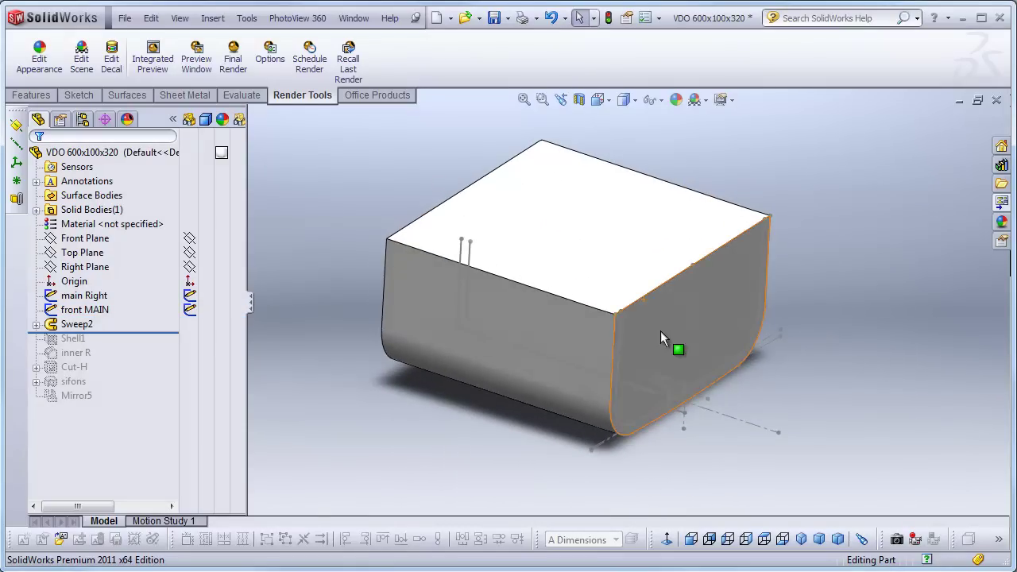
click(74, 325)
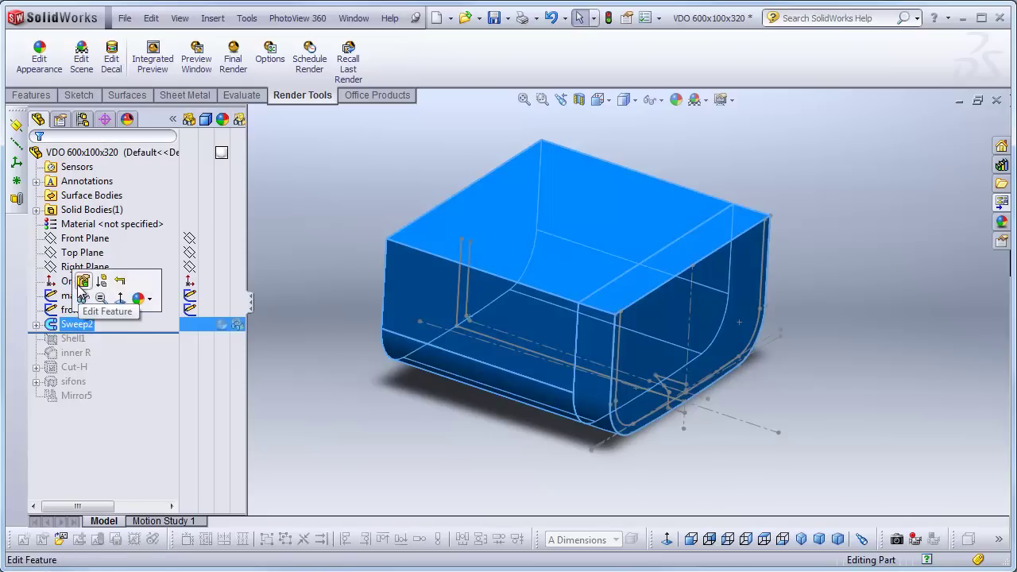
Edit Sweep2, try Follow Path twist, then restore Keep normal constant and accept.
click(83, 293)
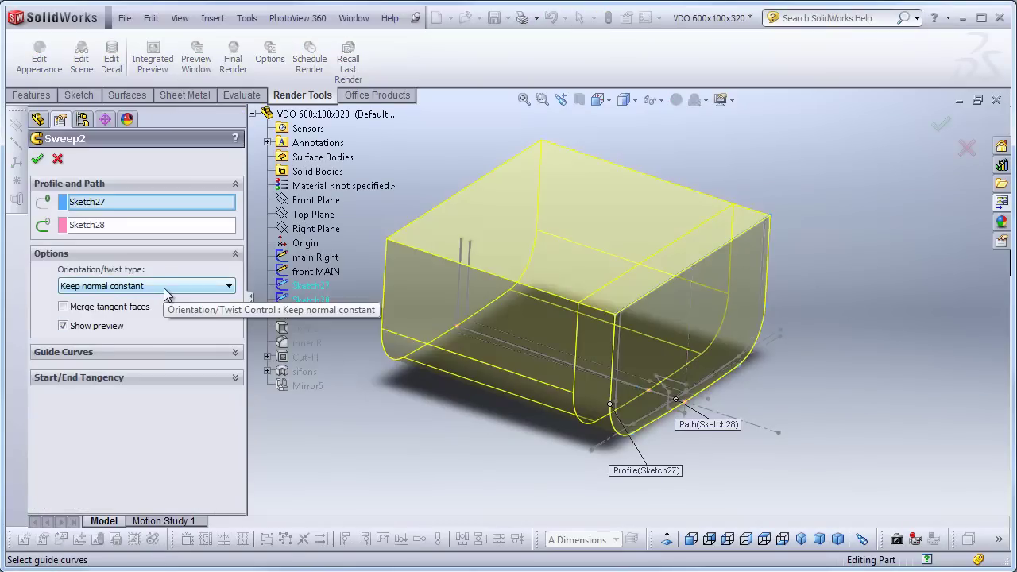
click(690, 540)
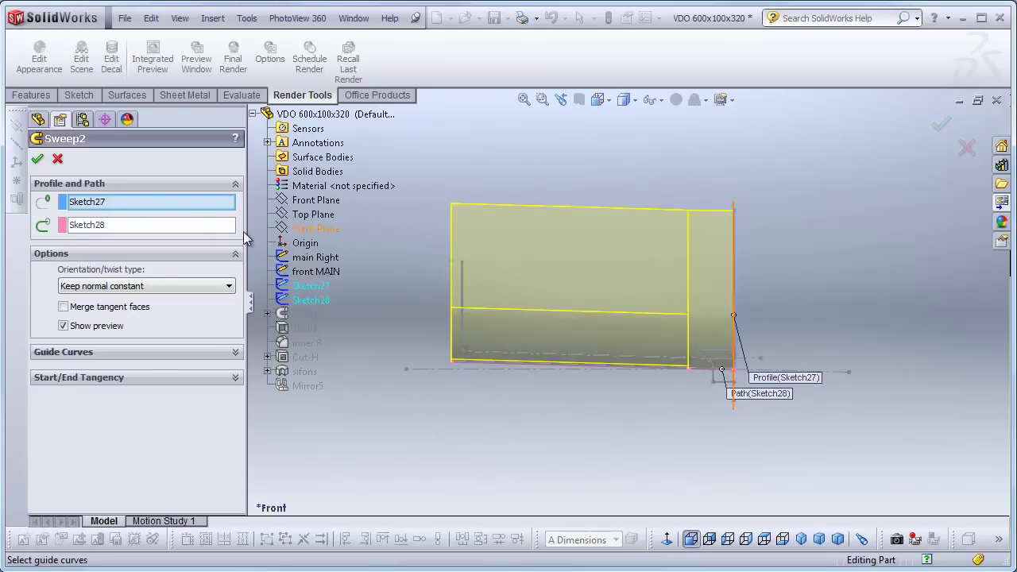
click(153, 287)
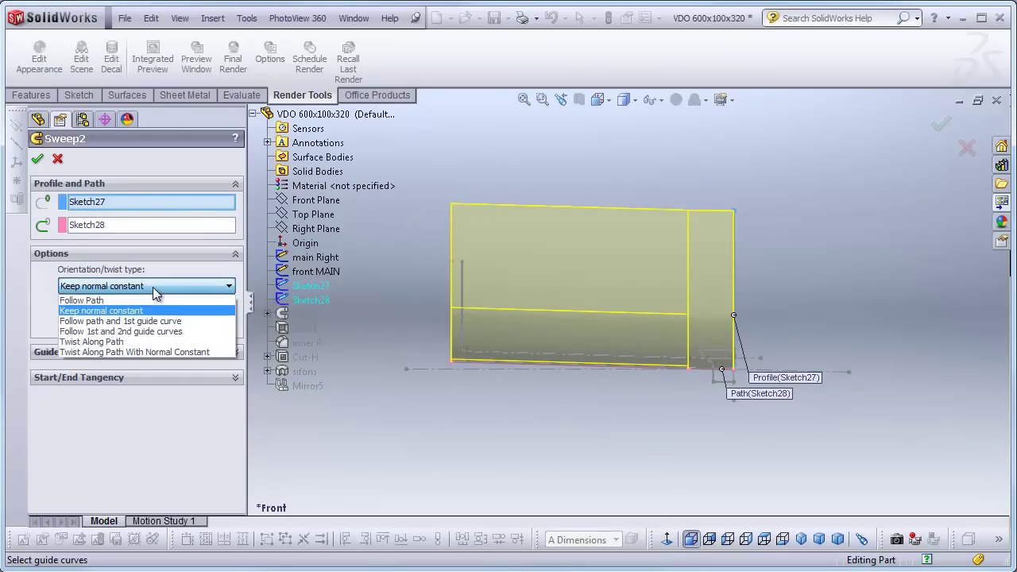
click(96, 302)
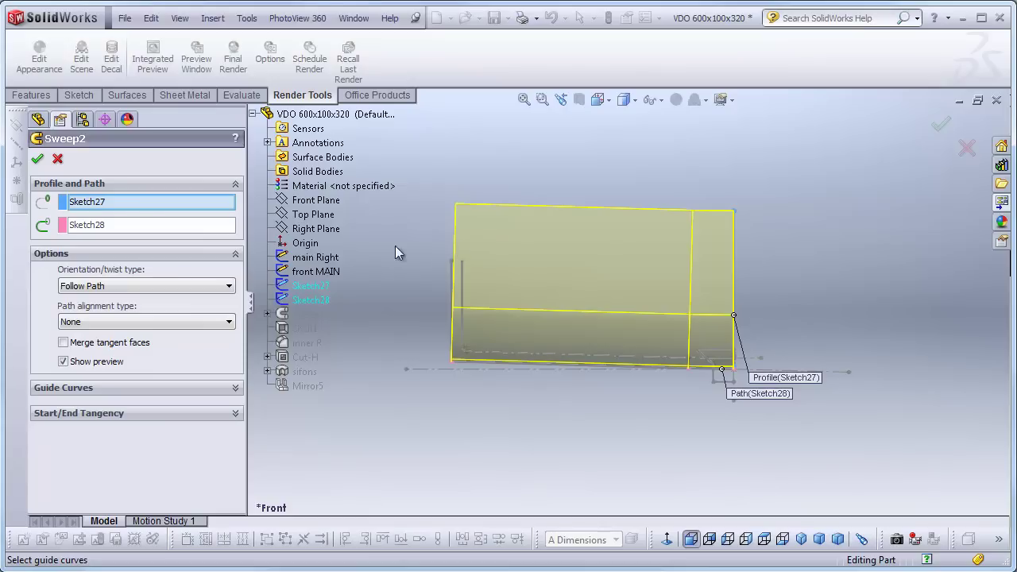
click(149, 284)
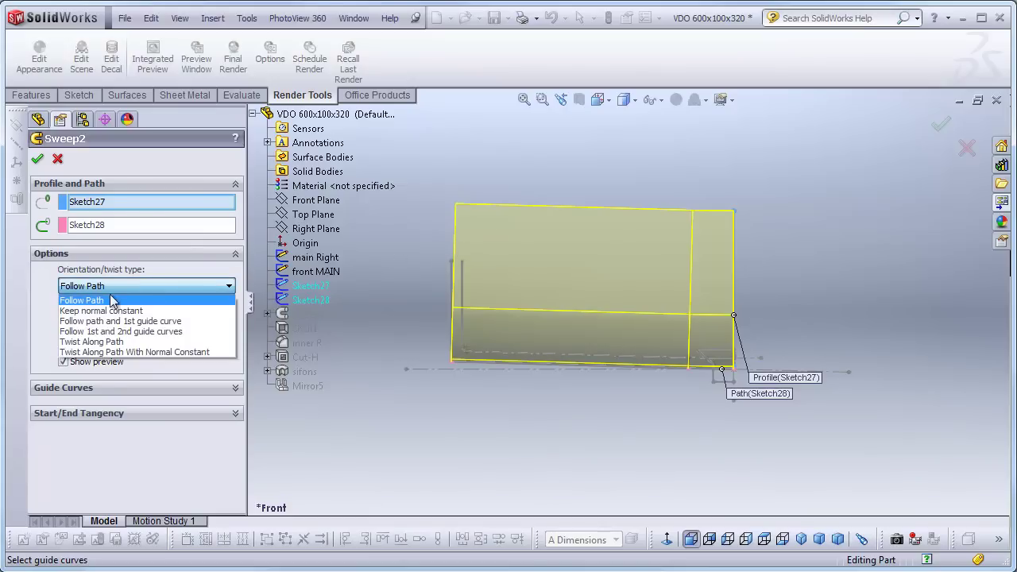
click(112, 310)
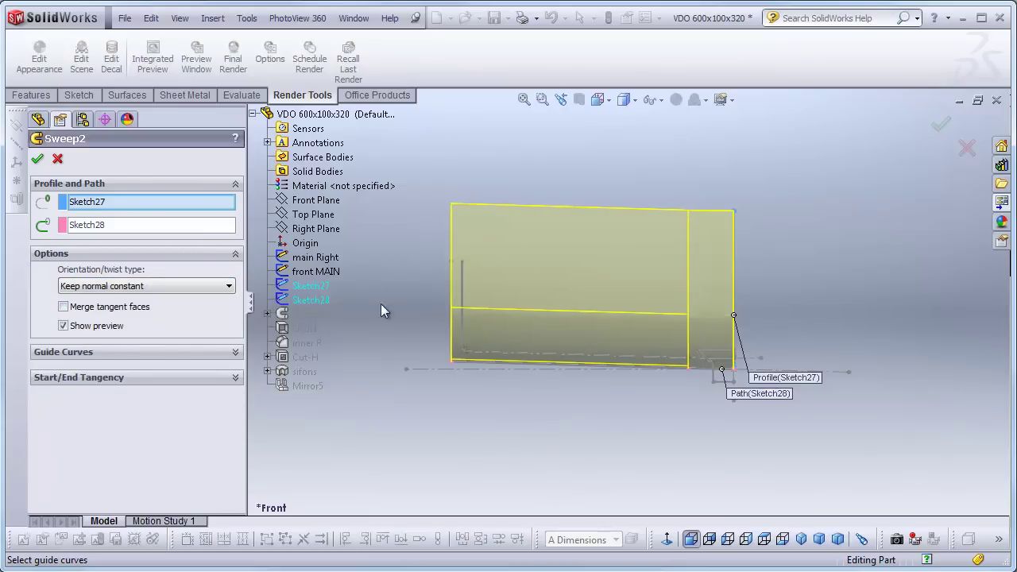
click(38, 158)
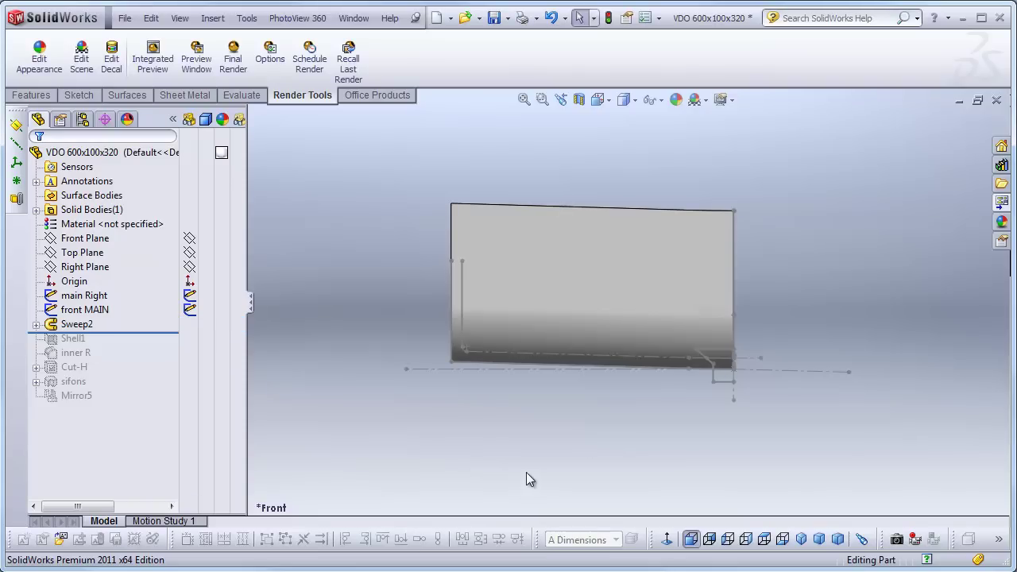
Roll the history forward through Shell1 and inner R, hollowing and filleting the box.
middle_drag(647, 413, 568, 410)
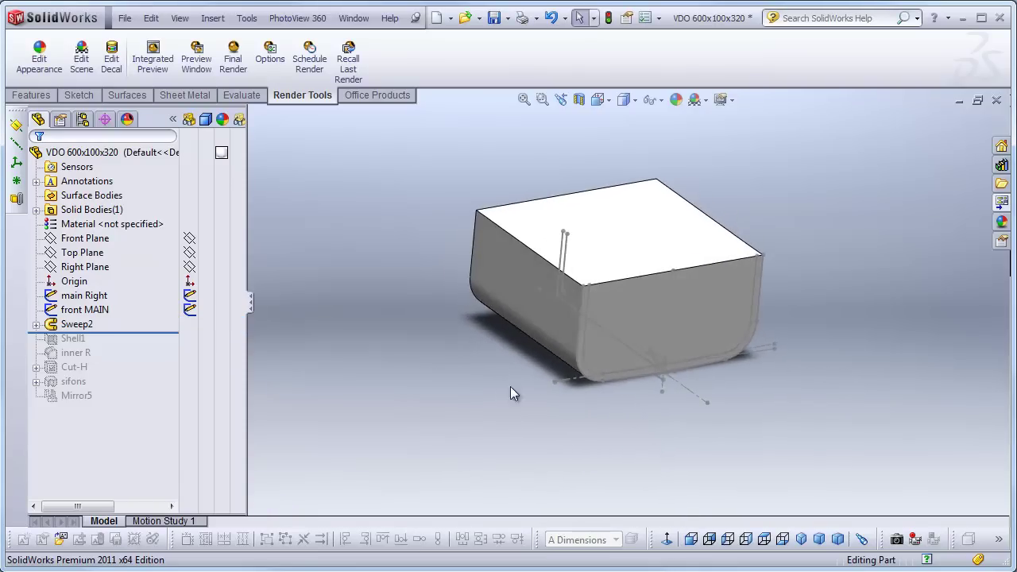
click(135, 333)
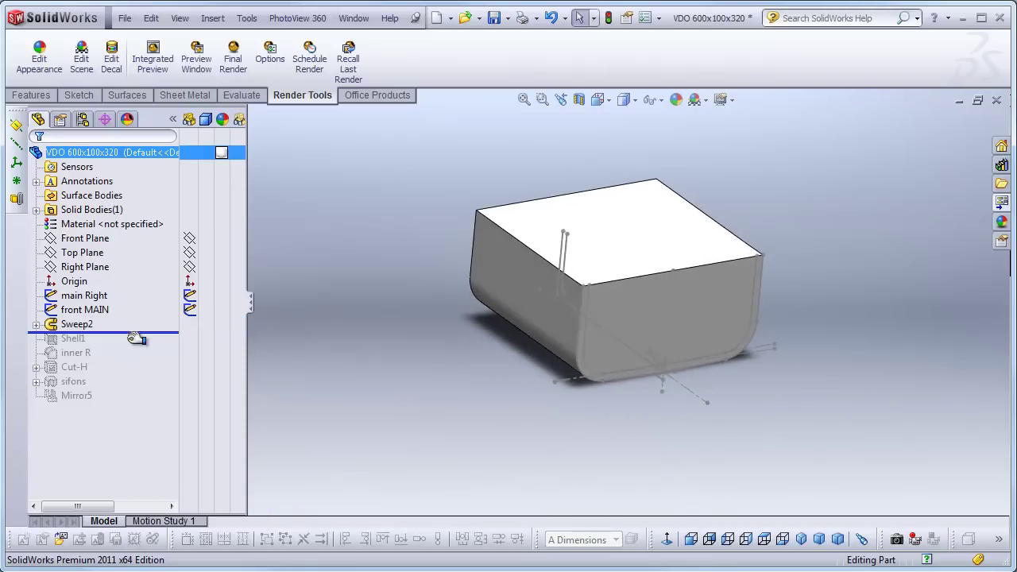
drag(131, 336, 130, 347)
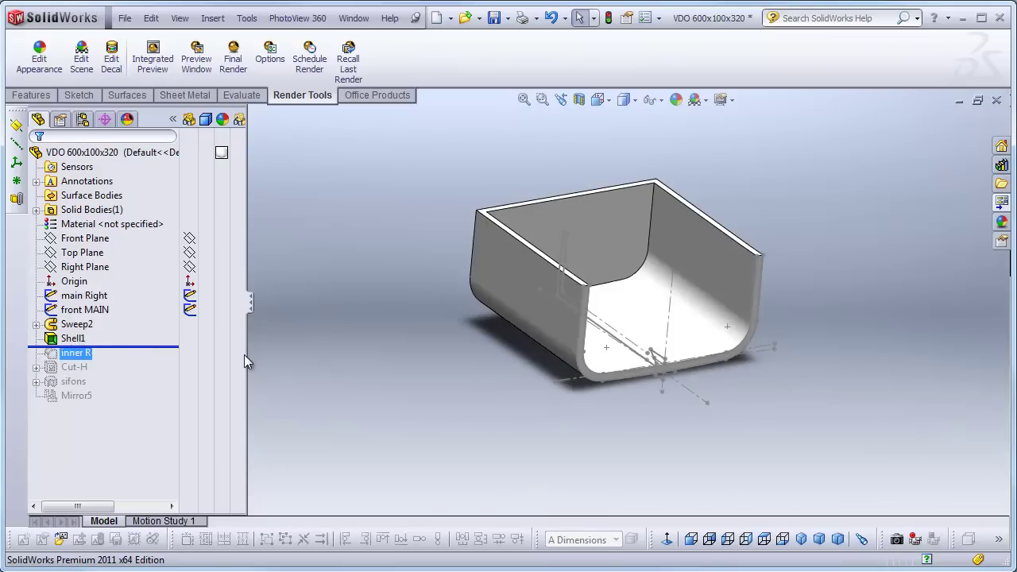
mouse_move(801, 362)
middle_down()
mouse_move(815, 345)
mouse_move(791, 363)
middle_up()
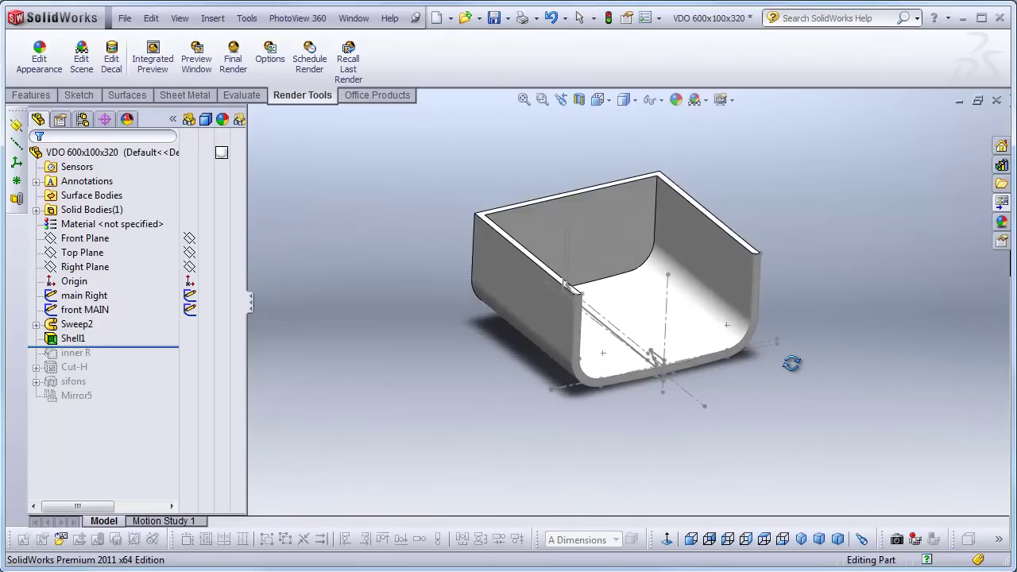
drag(135, 346, 132, 356)
scroll(654, 208, down, 2)
scroll(633, 217, down, 3)
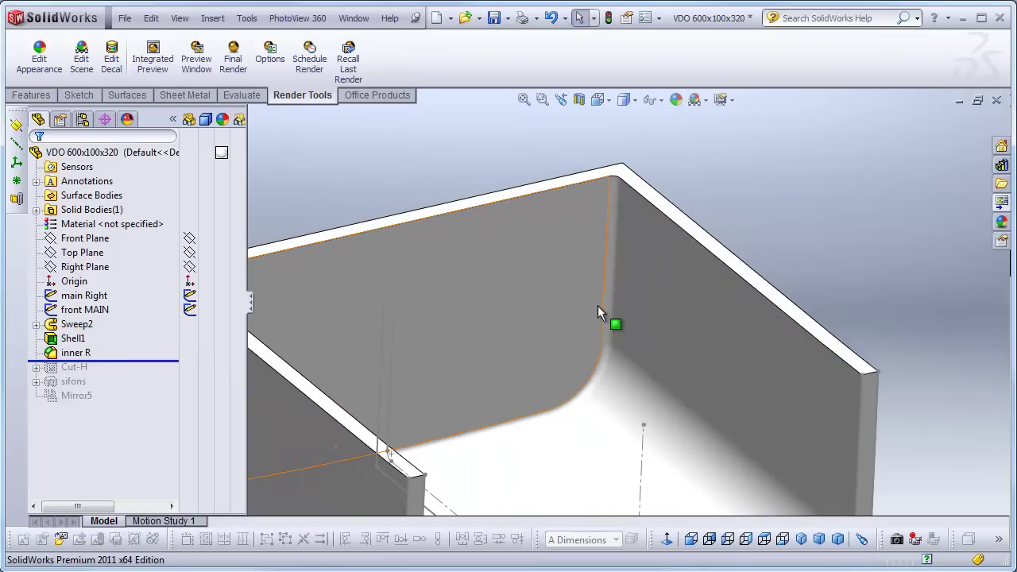
scroll(603, 353, up, 3)
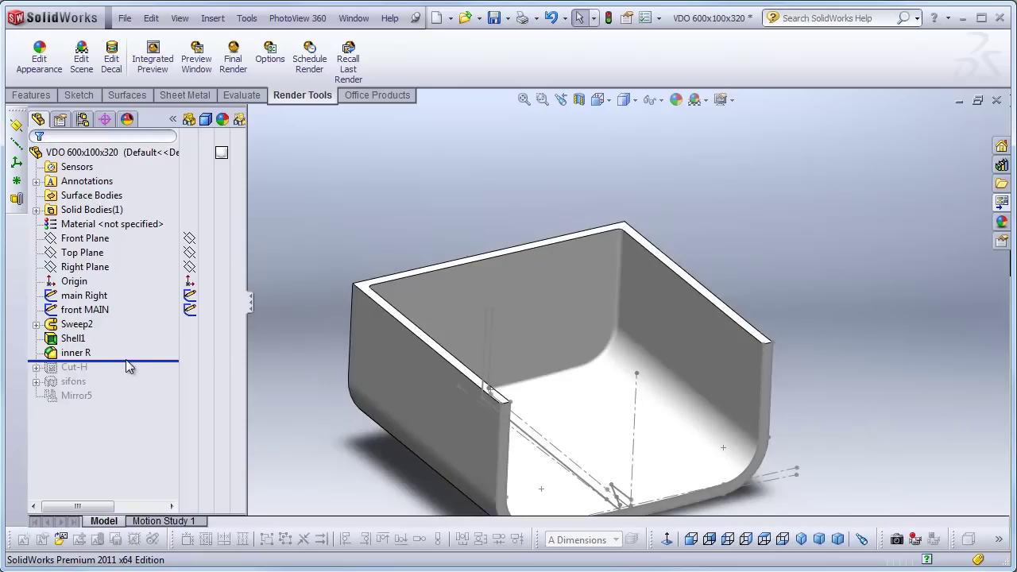
mouse_move(658, 390)
middle_down()
mouse_move(731, 268)
mouse_move(717, 347)
middle_up()
click(690, 538)
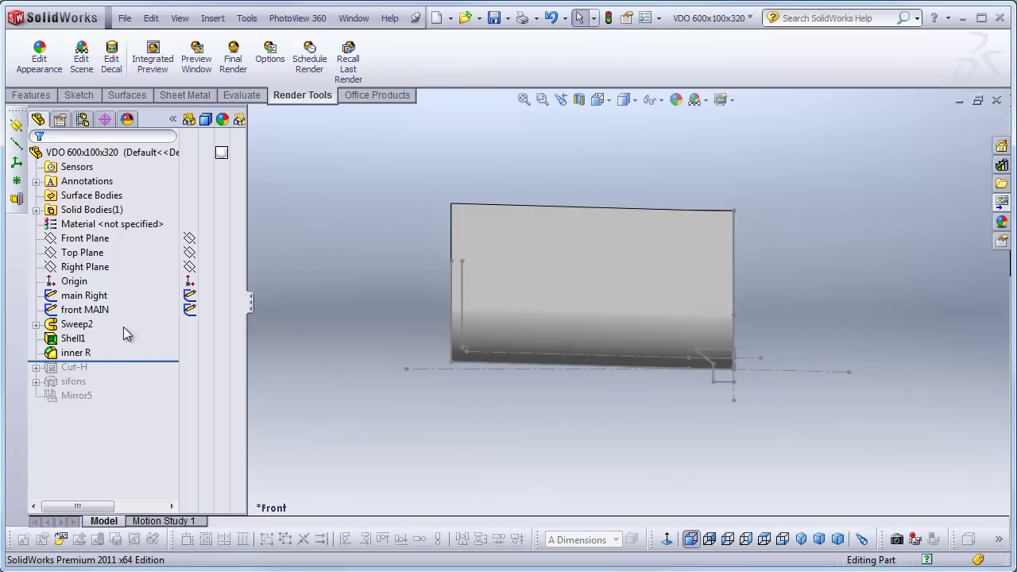
Check the Right and Front planes and both main sketches, then restore Cut-H in a dimetric view.
click(98, 270)
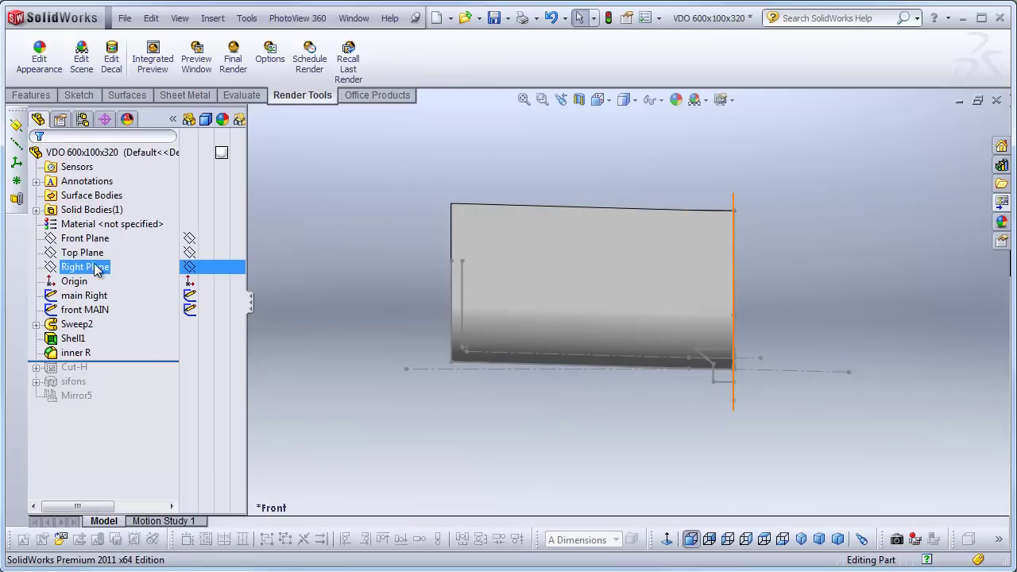
click(91, 242)
click(88, 295)
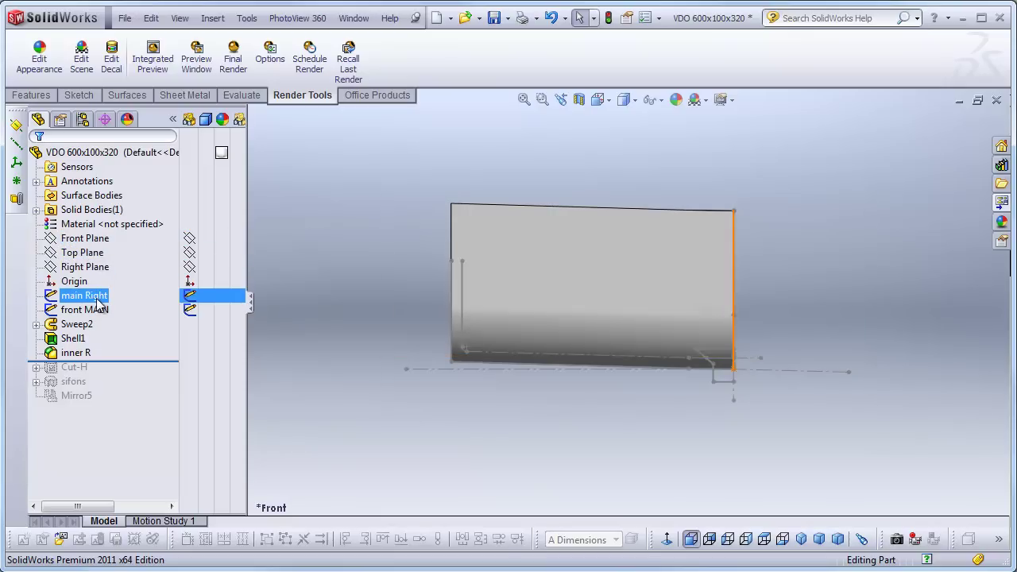
click(102, 311)
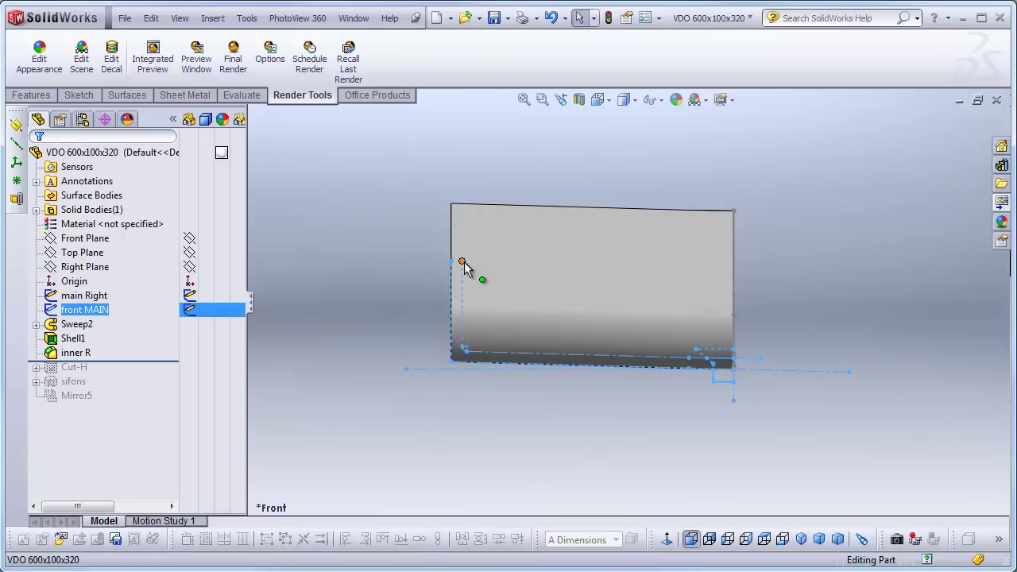
click(336, 323)
drag(153, 362, 156, 375)
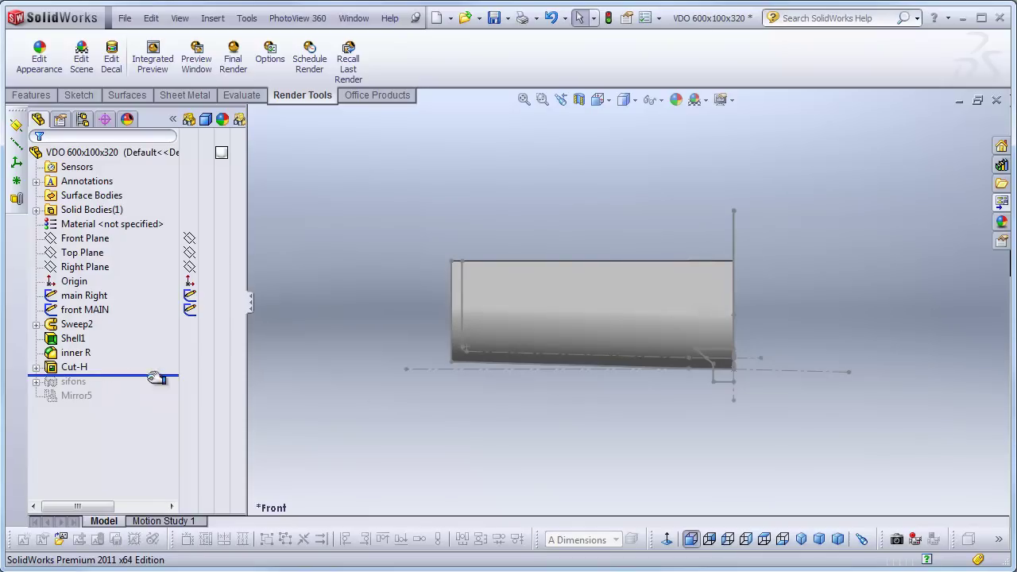
right_drag(484, 410, 482, 476)
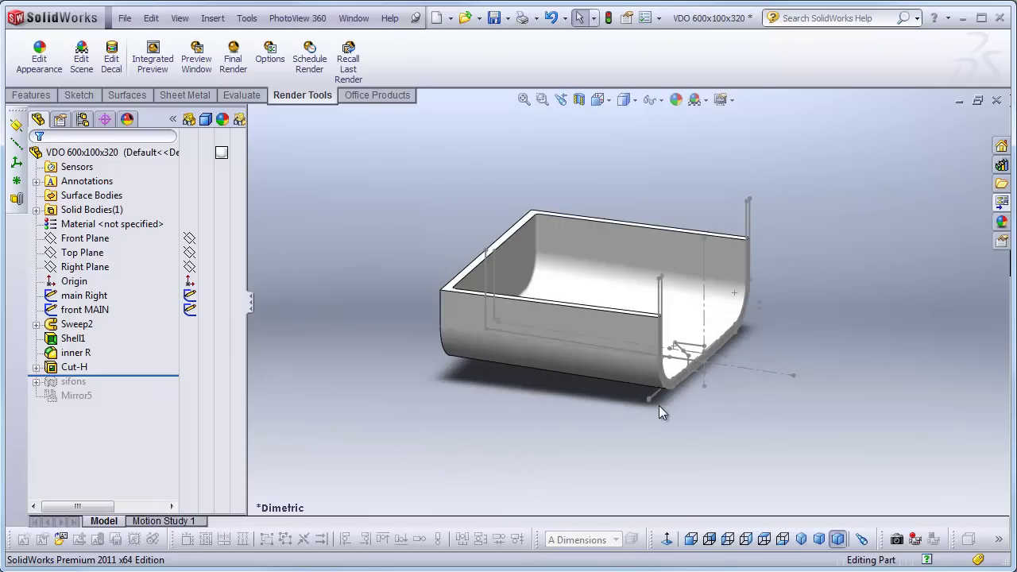
Roll the history forward through sifons and Mirror5 to complete the full washbasin.
drag(110, 375, 117, 389)
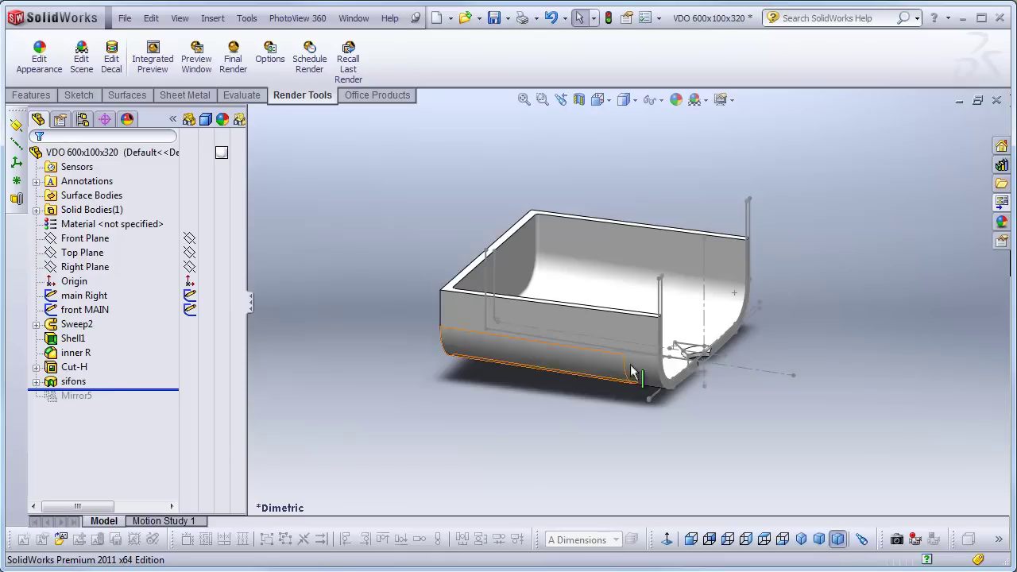
scroll(599, 382, down, 3)
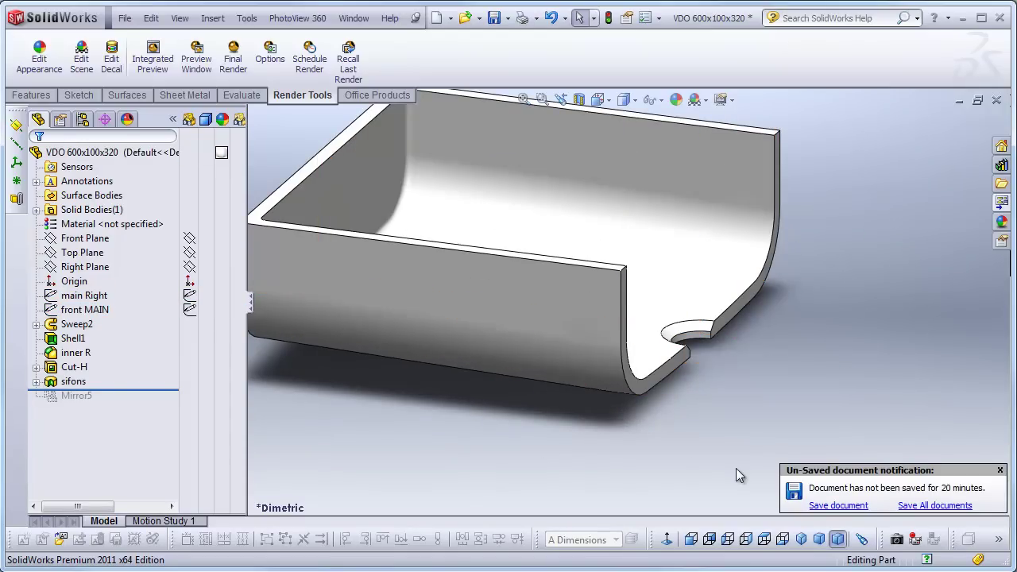
scroll(717, 474, up, 3)
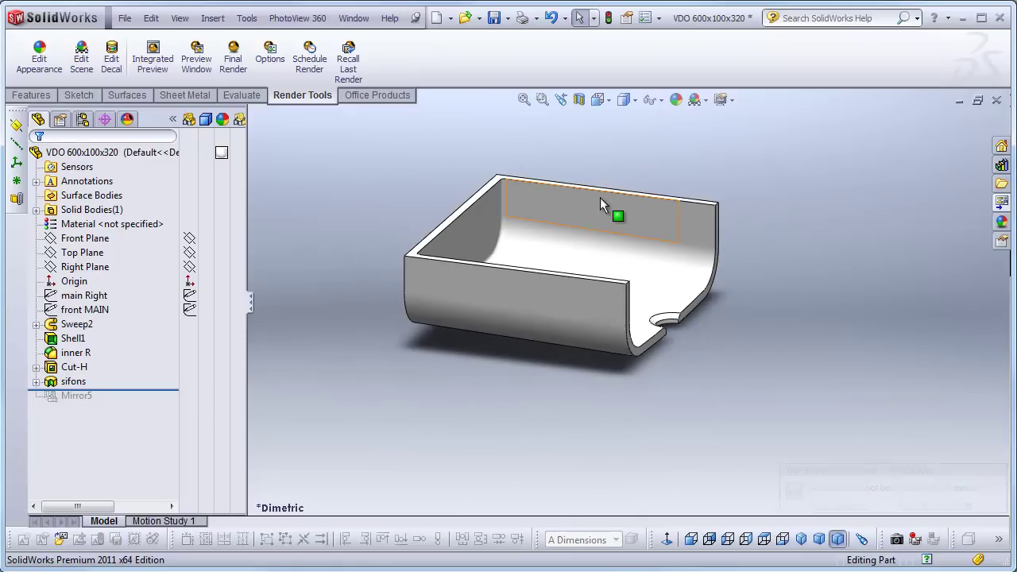
scroll(600, 200, down, 1)
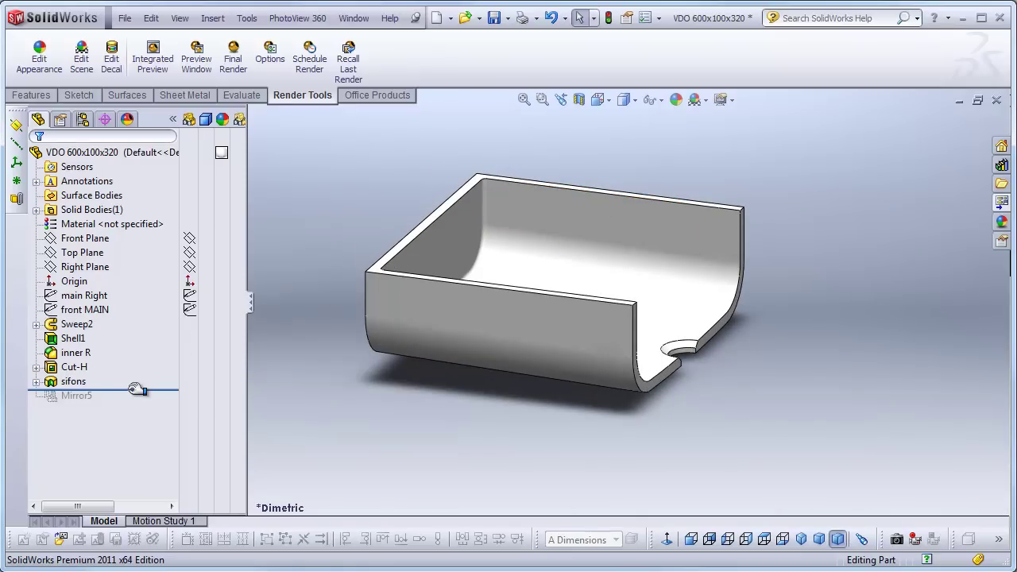
drag(137, 389, 136, 403)
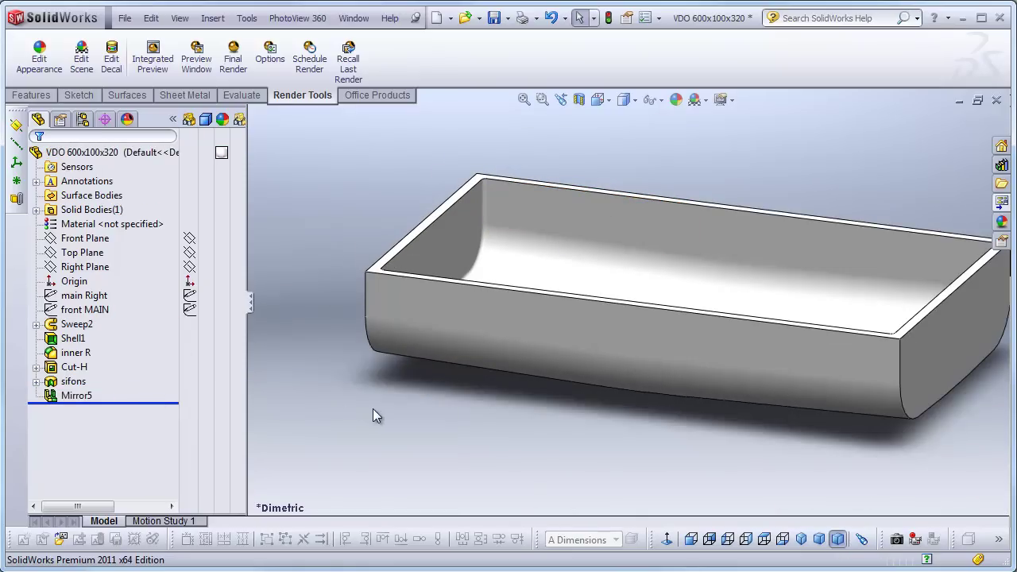
key(z)
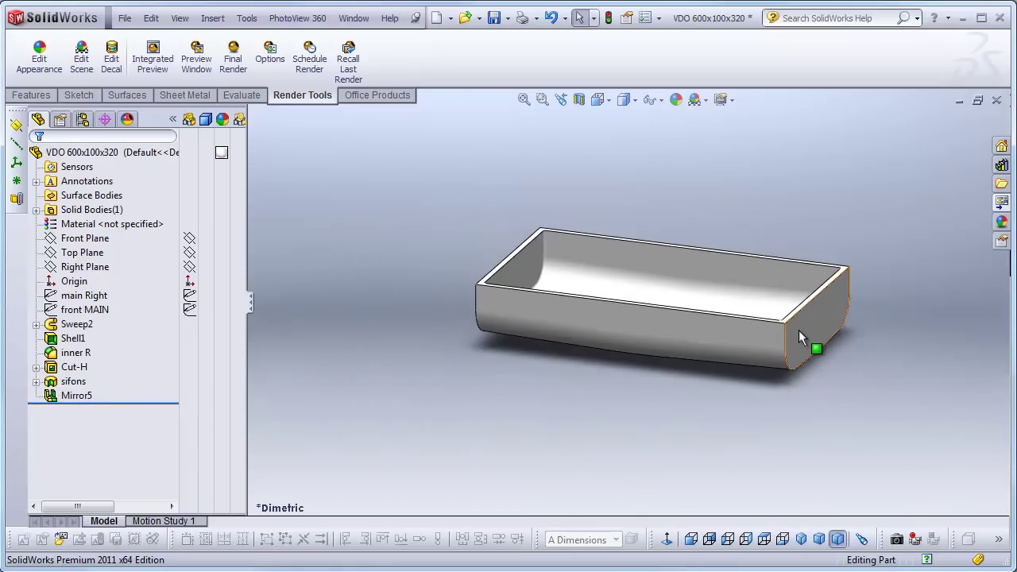
Show the basin from the Camera1 orientation and save the part.
key(space)
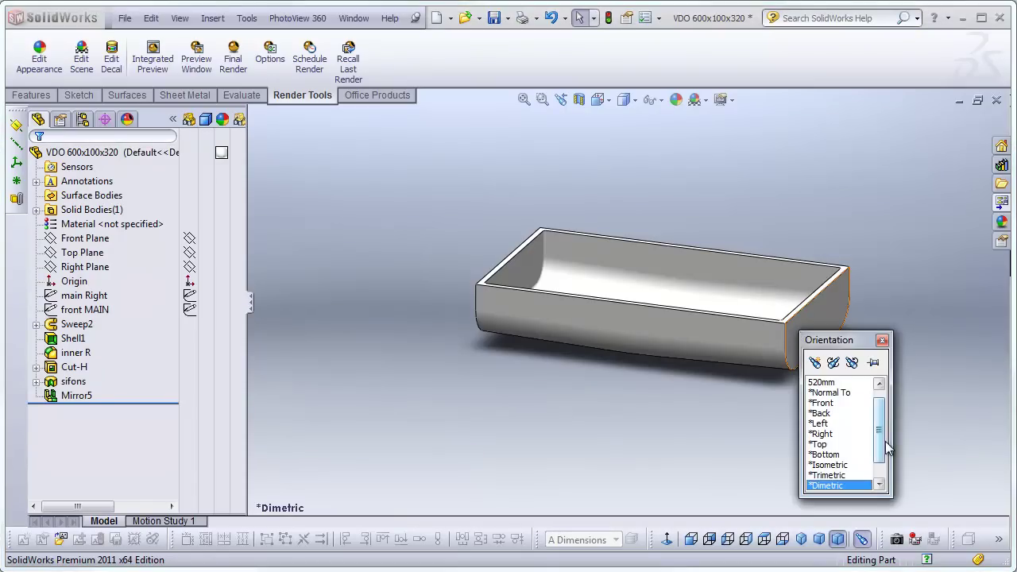
scroll(887, 449, down, 1)
click(850, 477)
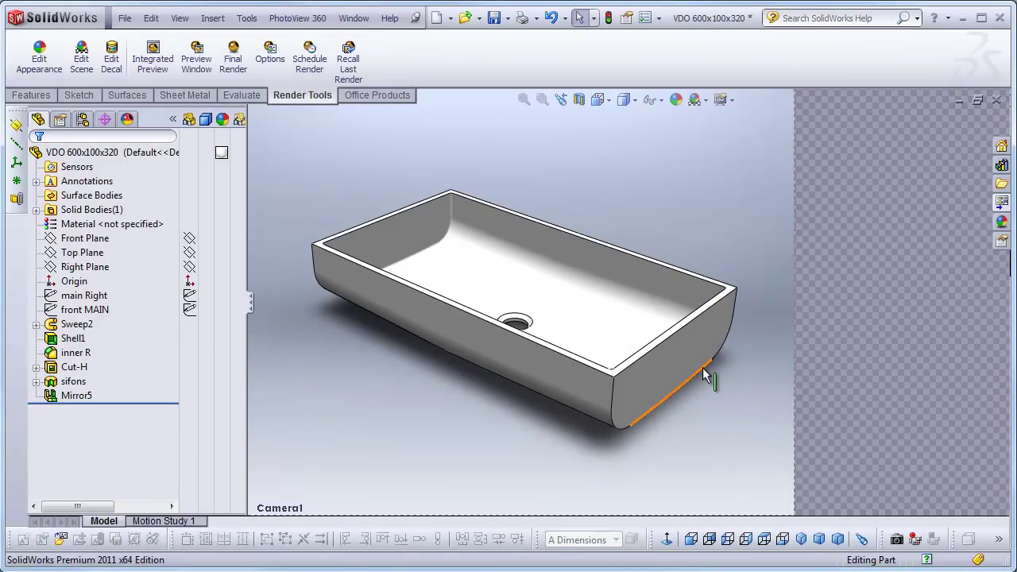
key(ctrl+s)
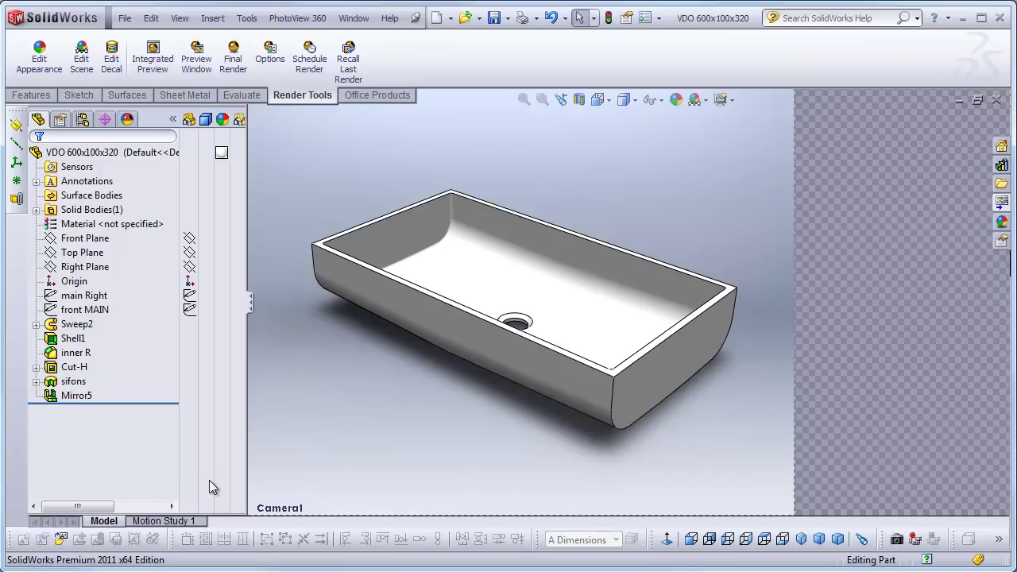
key(ctrl+Tab)
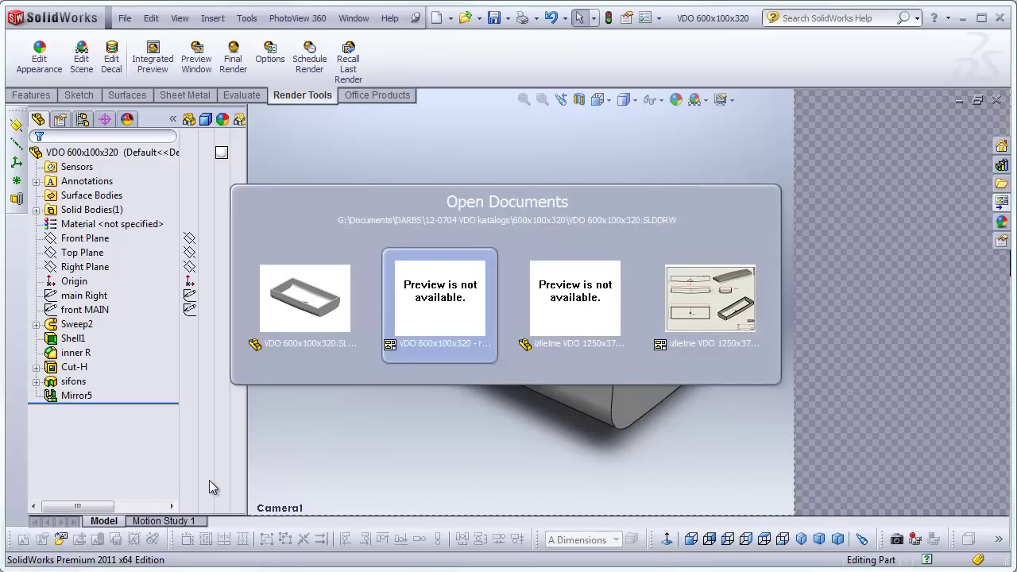
key(ctrl+shift+Tab)
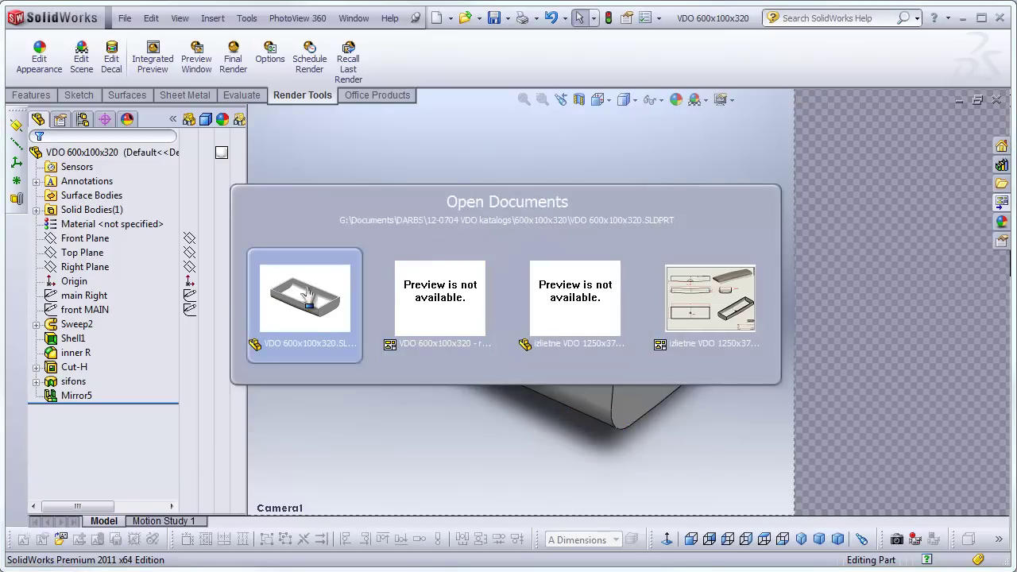